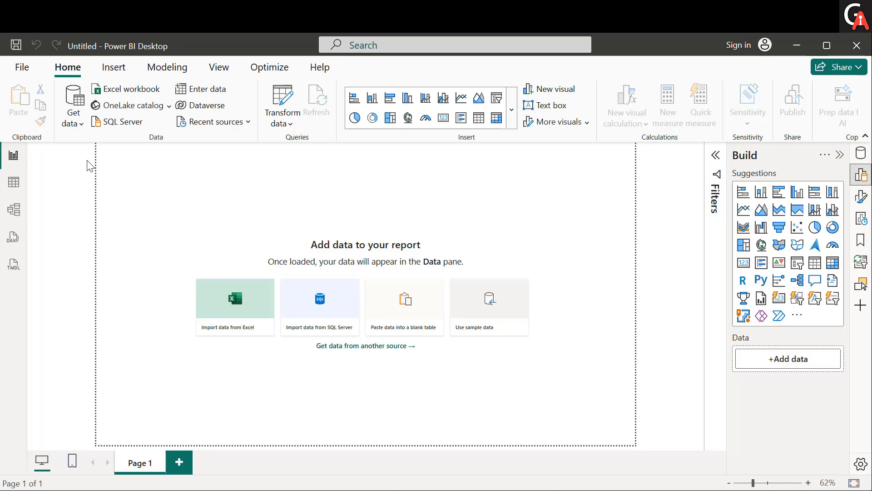
- Import the emp sheet from the Employee_Attendance Excel workbook and open it for transformation in the Power Query Editor
left_click(81, 132)
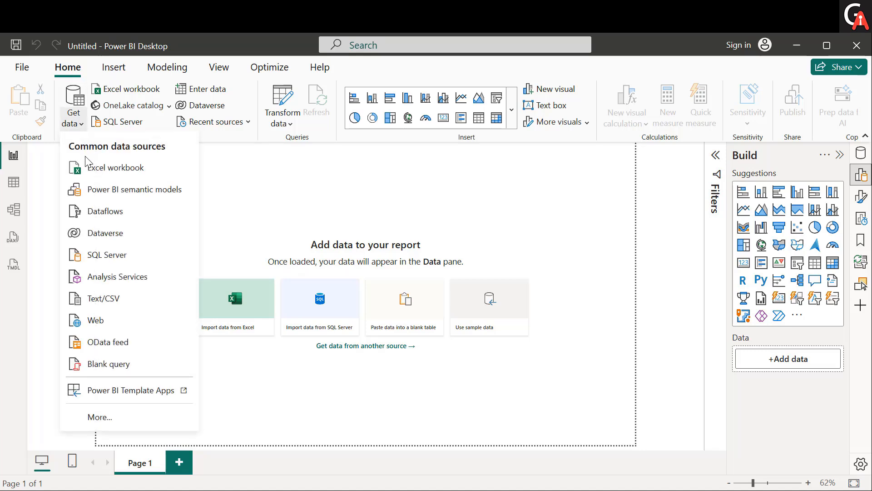
left_click(93, 170)
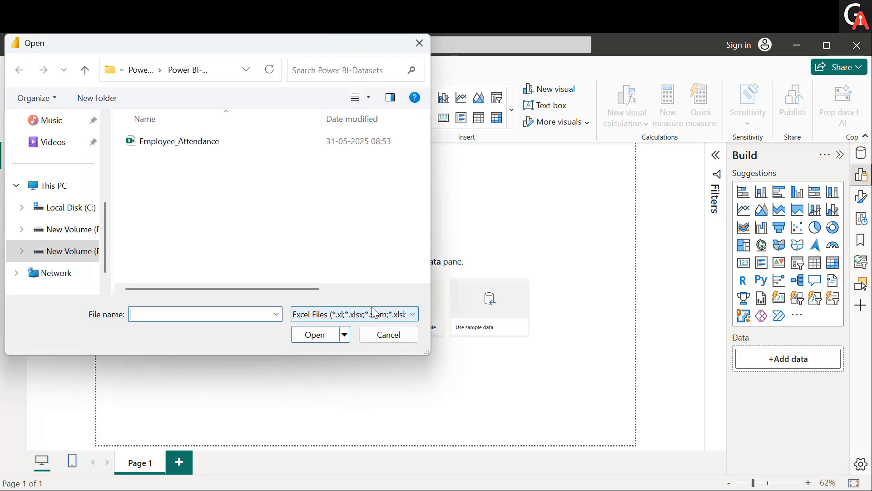
left_click(228, 151)
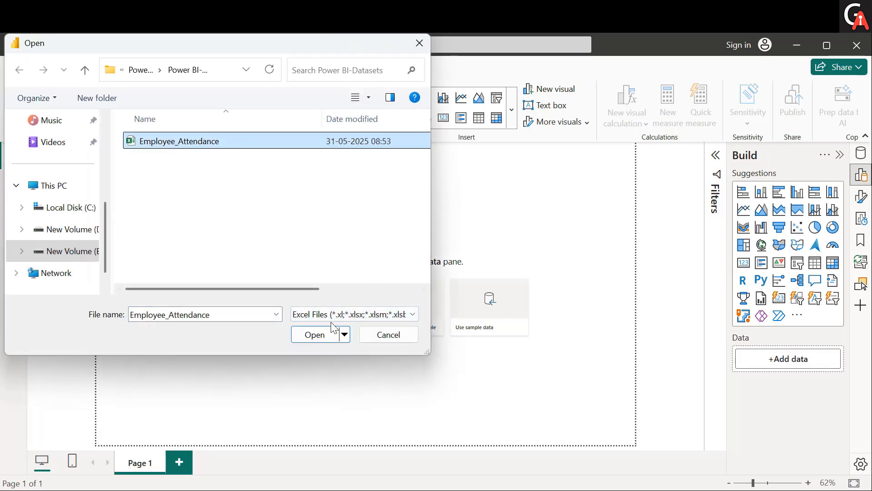
left_click(320, 339)
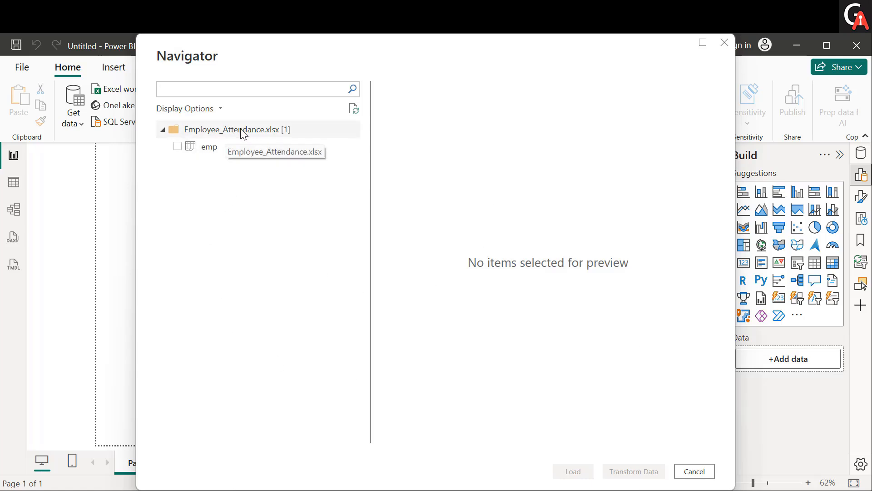
left_click(219, 142)
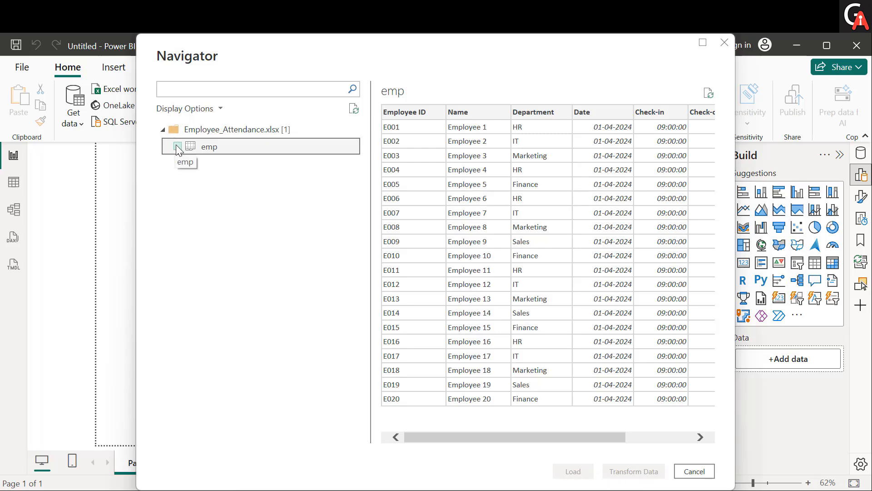
left_click(177, 147)
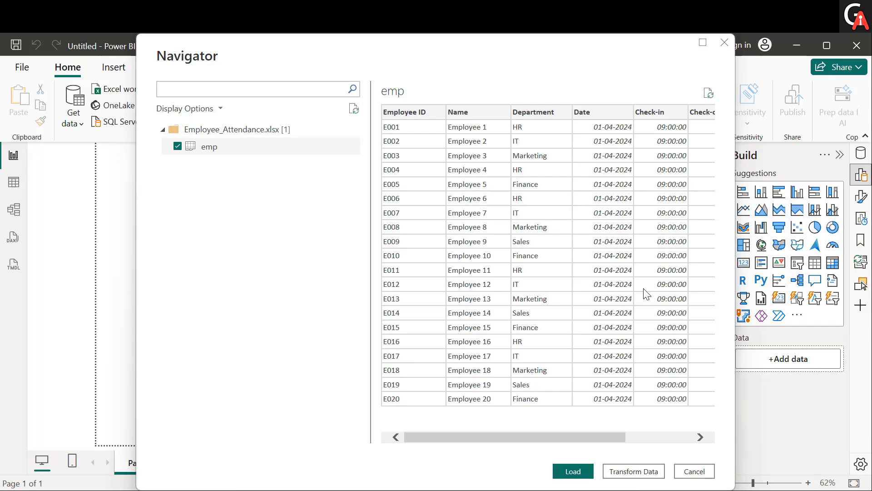
left_click(629, 472)
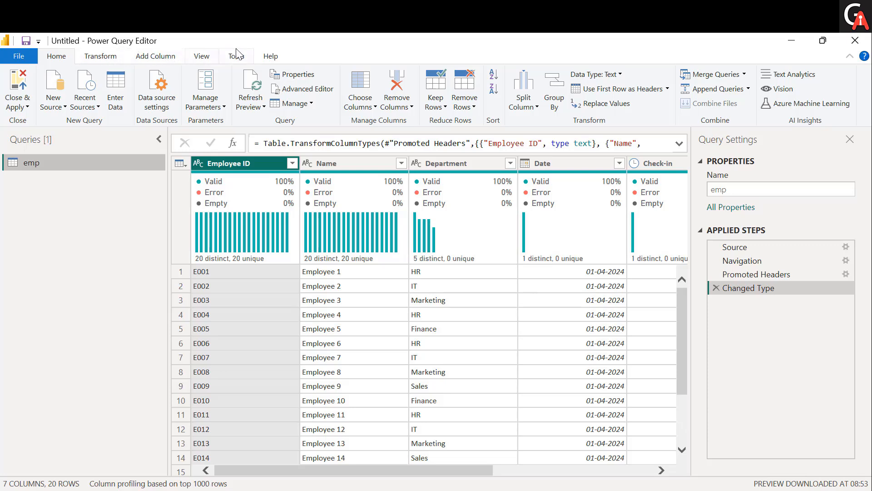
- Look over the available transformation commands and examine the emp table's columns from Employee ID through Hours Worked
left_click(102, 56)
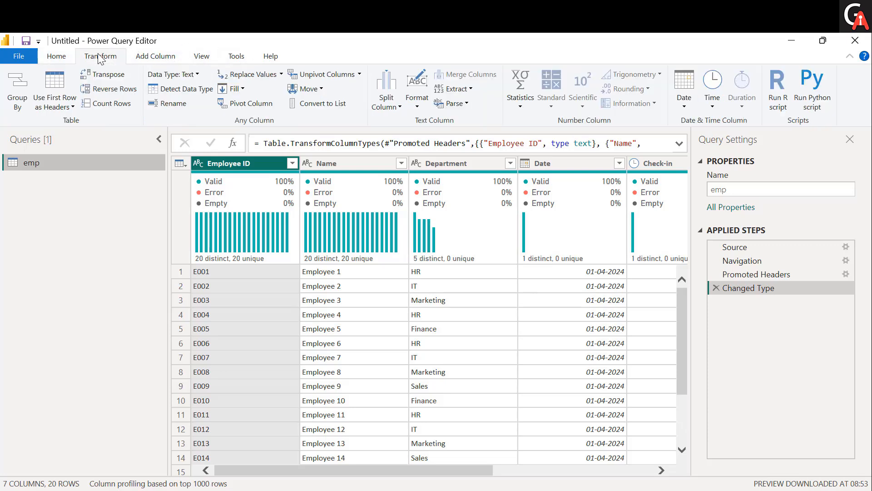
left_click(153, 57)
left_click(56, 56)
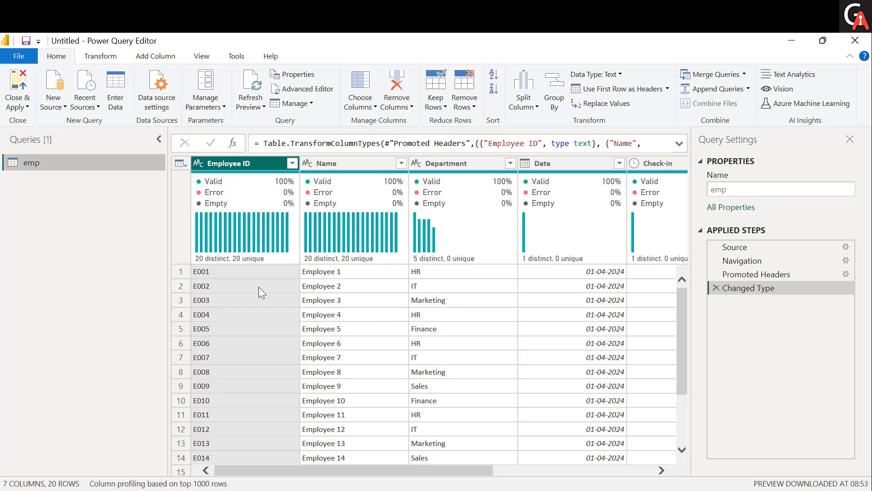
scroll(380, 316, "right", 1)
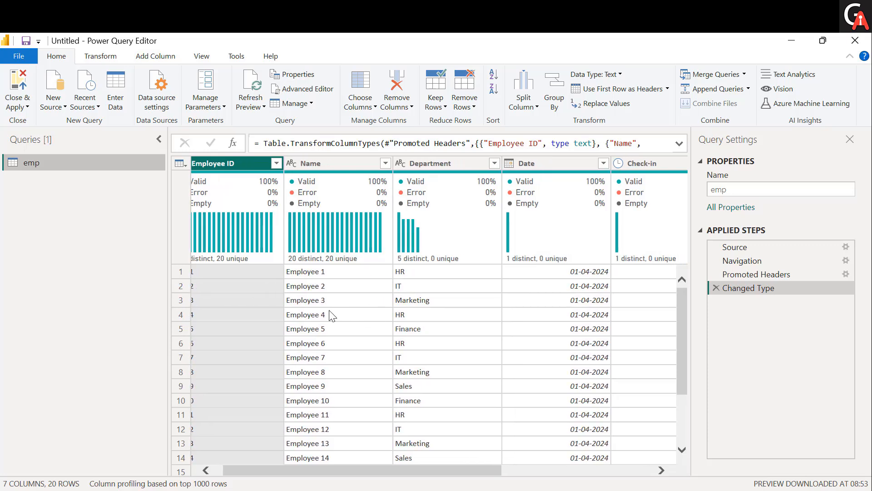
scroll(526, 355, "right", 5)
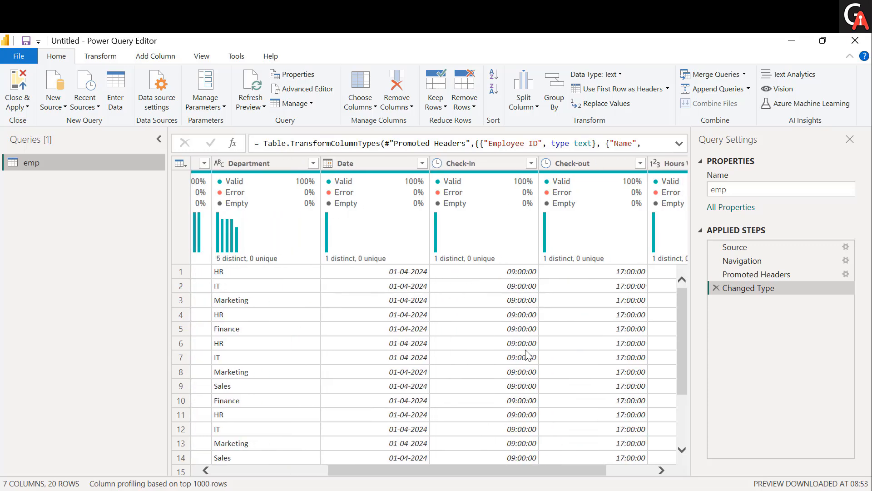
scroll(527, 355, "right", 2)
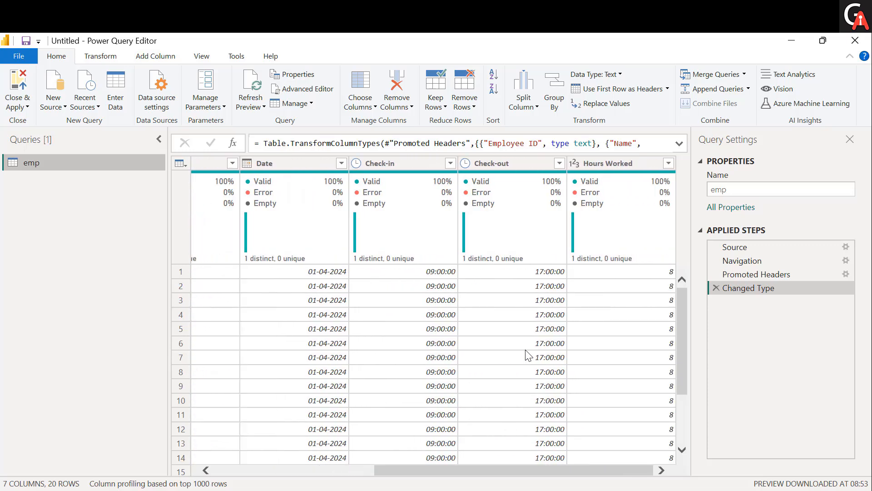
scroll(527, 355, "left", 8)
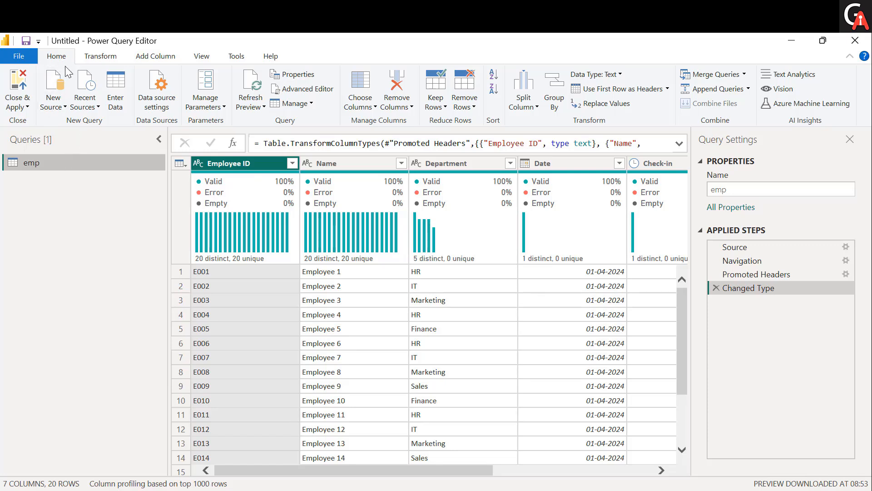
- Add the Orders CSV file as a new Text/CSV source, keeping the comma delimiter and default import settings
left_click(58, 109)
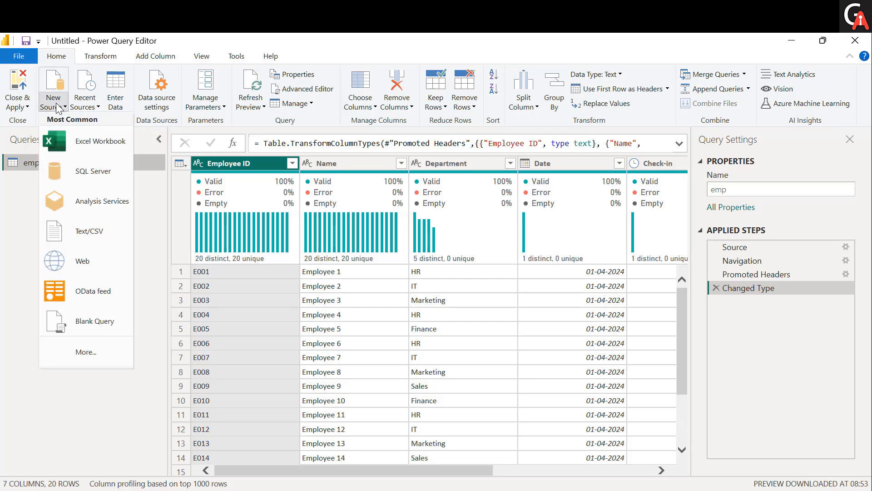
left_click(78, 234)
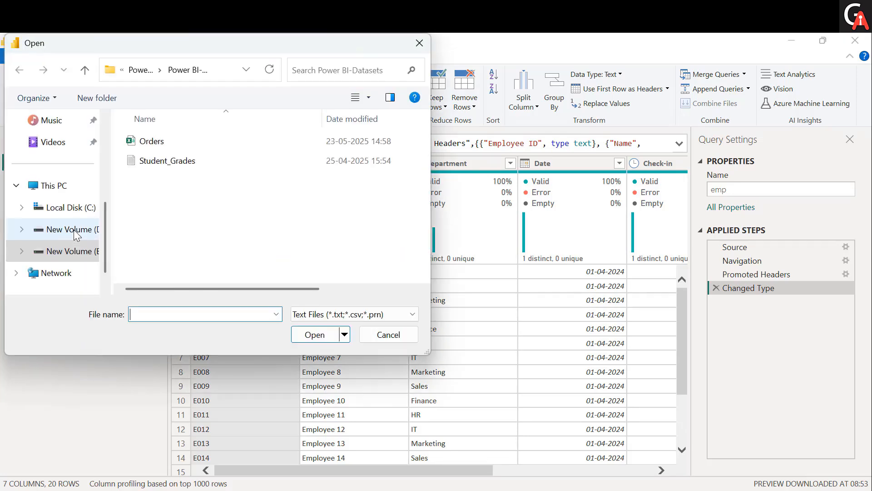
left_click(147, 143)
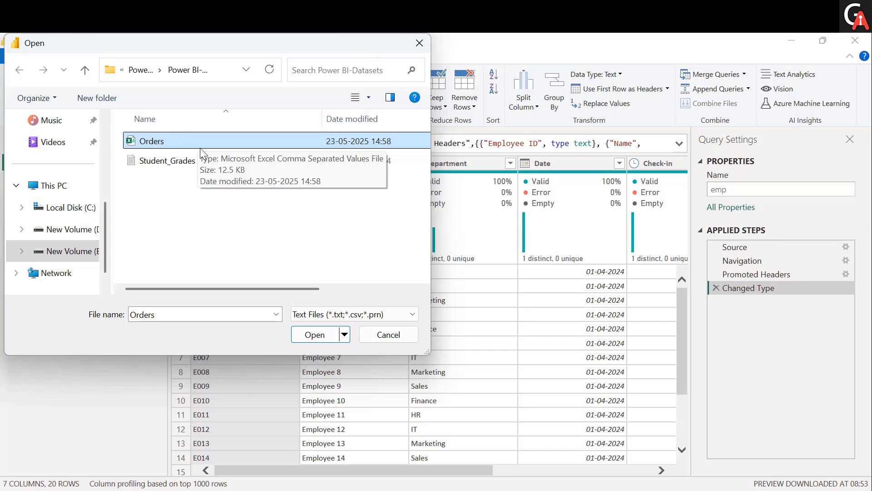
left_click(304, 335)
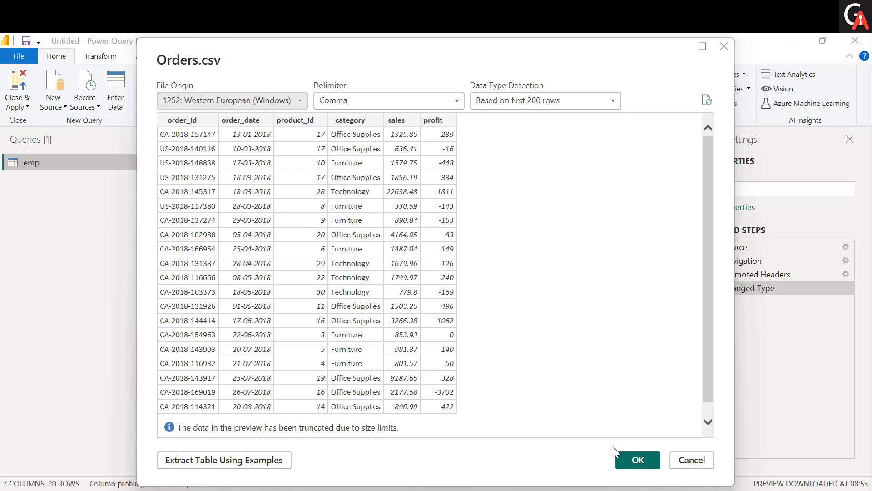
left_click(627, 455)
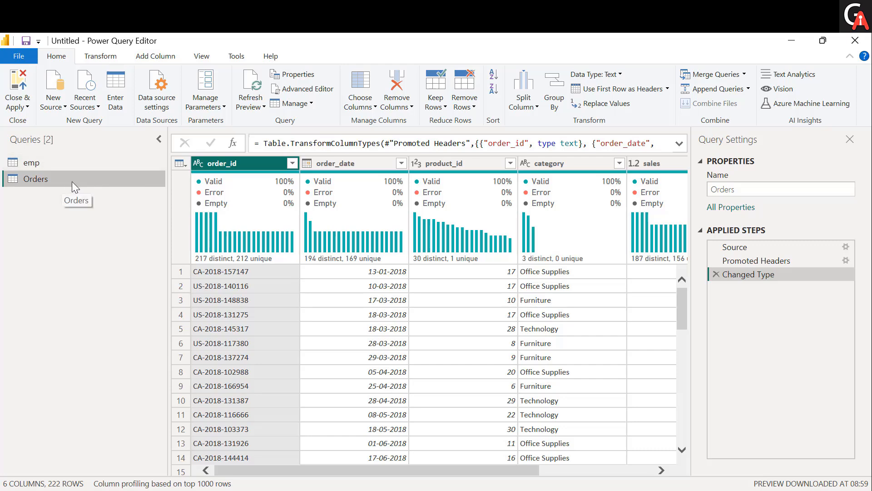
- Review the emp and Orders queries, and load both into the report by closing and applying the query editor
left_click(51, 162)
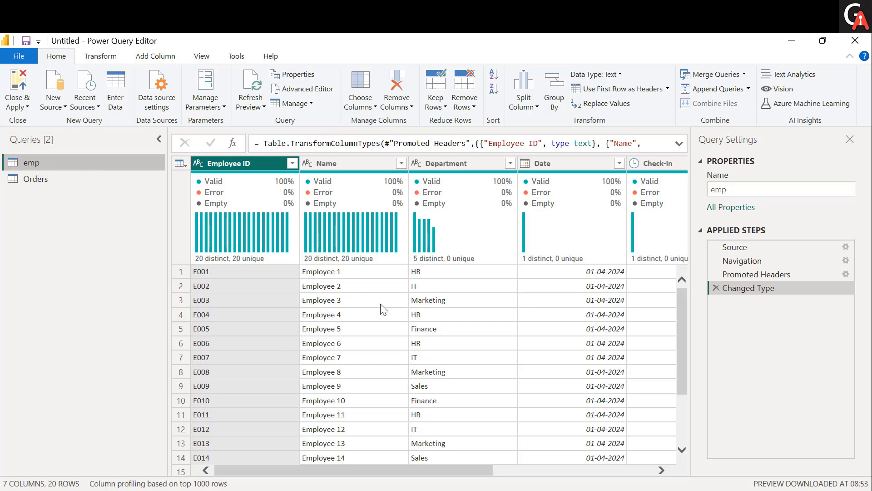
left_click(81, 172)
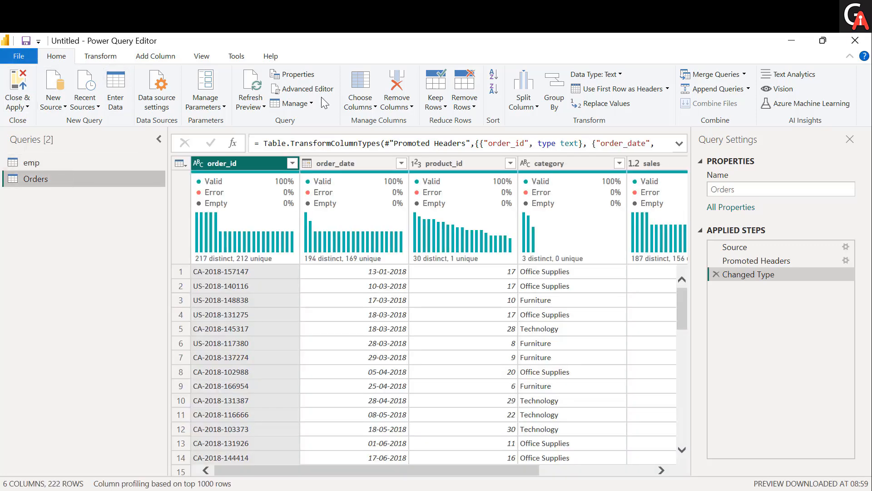
left_click(28, 106)
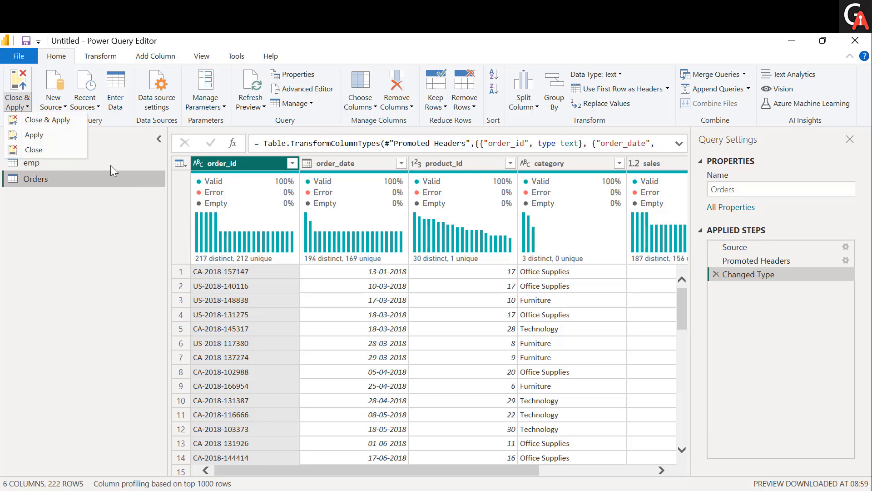
left_click(63, 123)
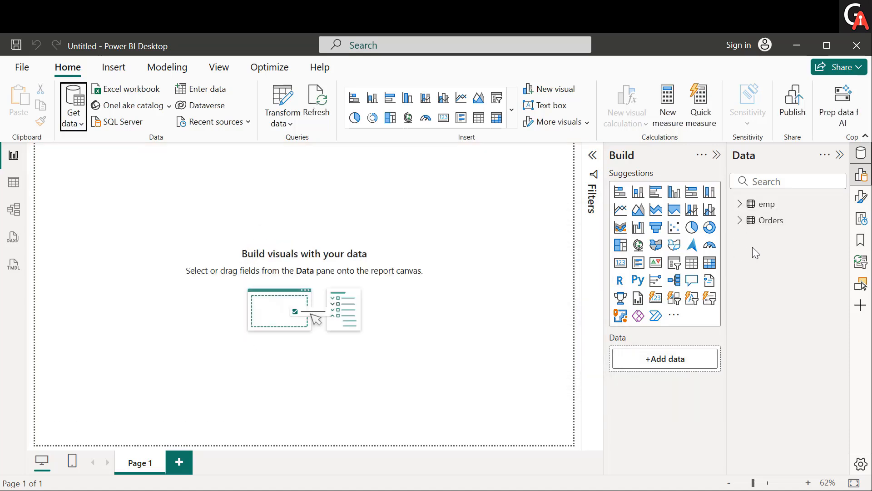
- Examine the fields of the emp and Orders tables and view the loaded rows of both in Table view
left_click(738, 211)
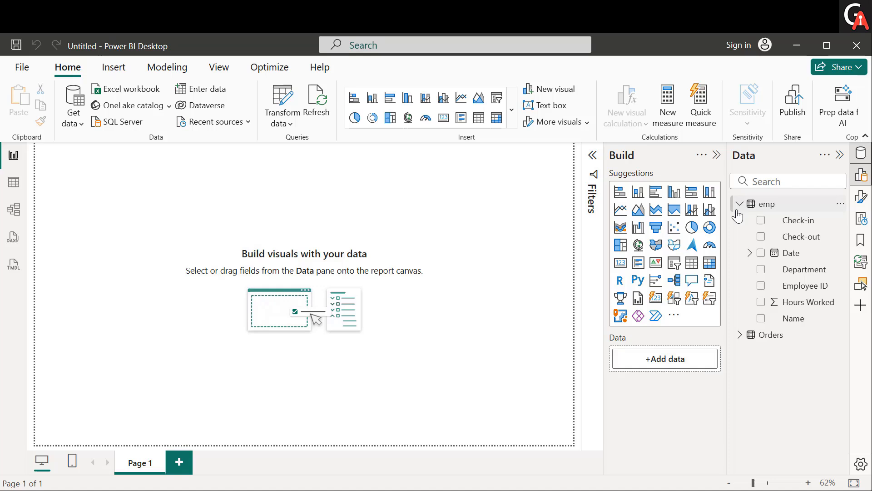
left_click(739, 337)
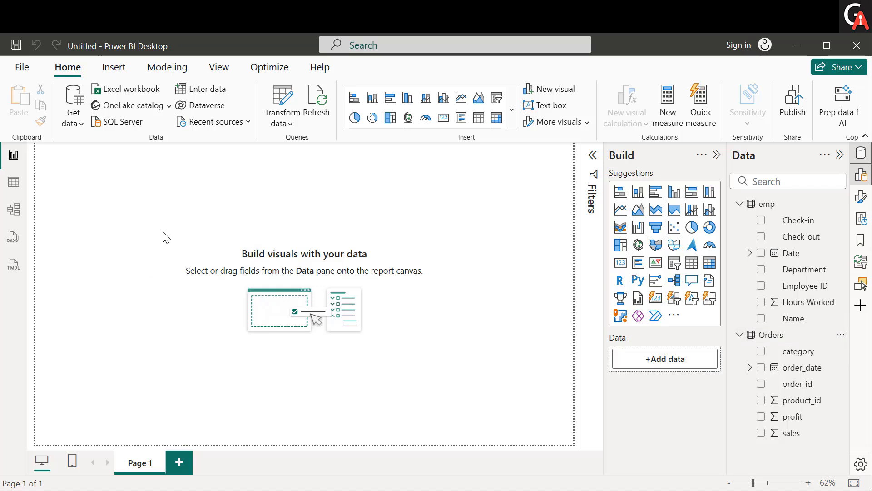
left_click(19, 186)
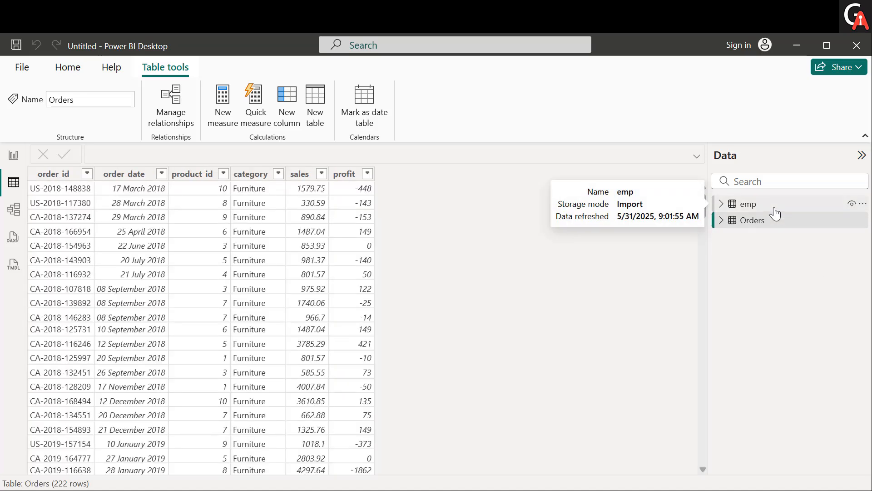
left_click(775, 209)
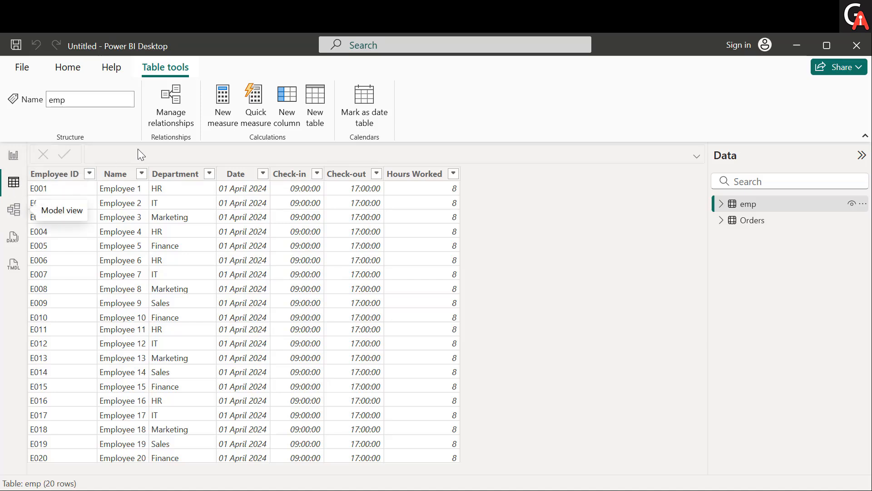
- Reopen the Power Query Editor for the loaded data and check the list of recent sources
left_click(69, 68)
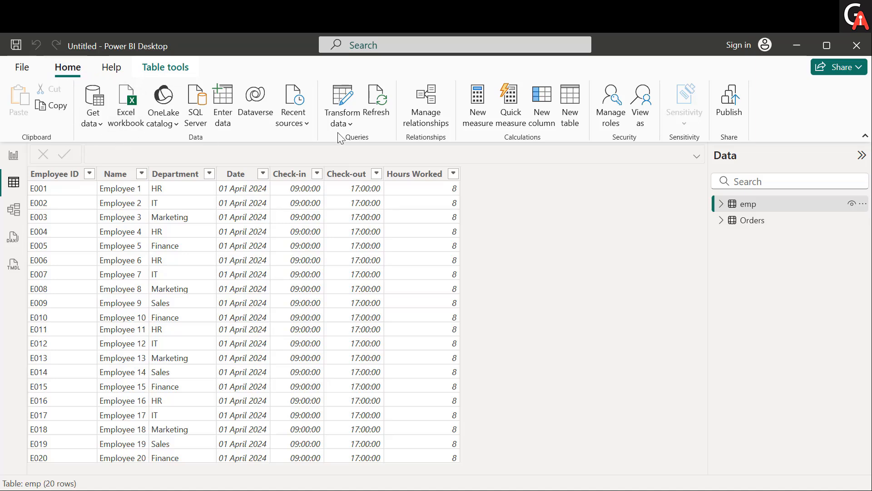
left_click(338, 100)
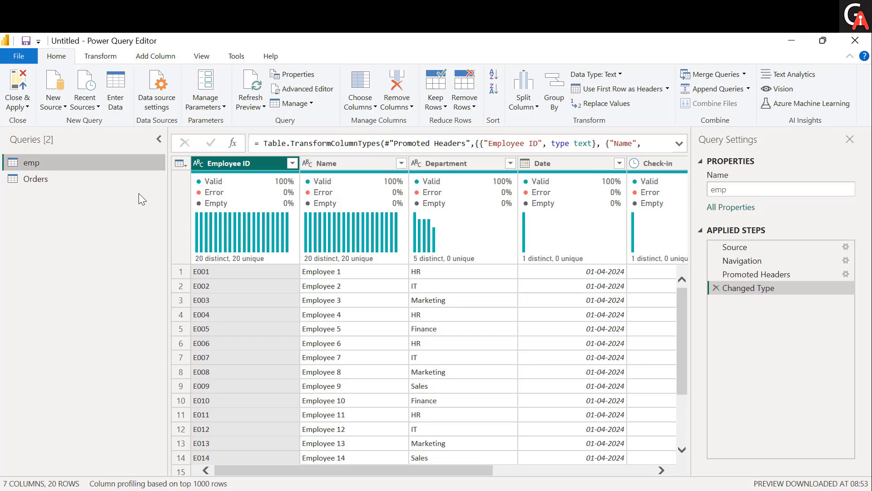
left_click(98, 109)
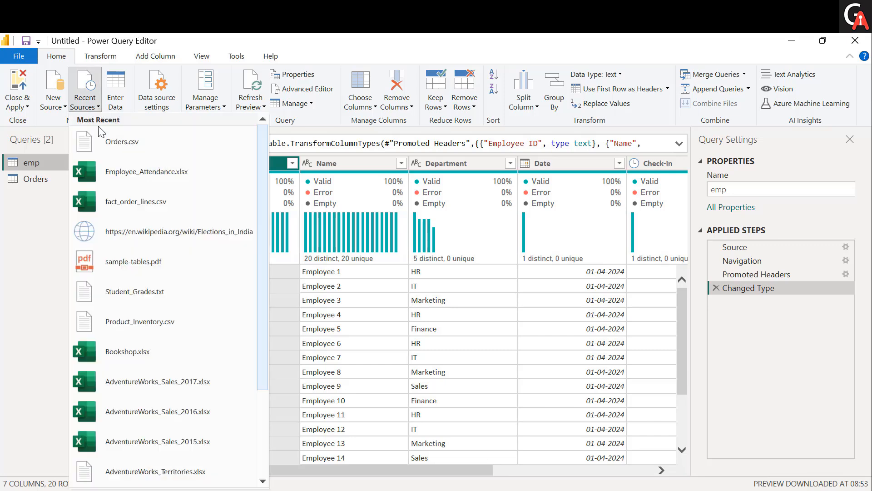
left_click(21, 298)
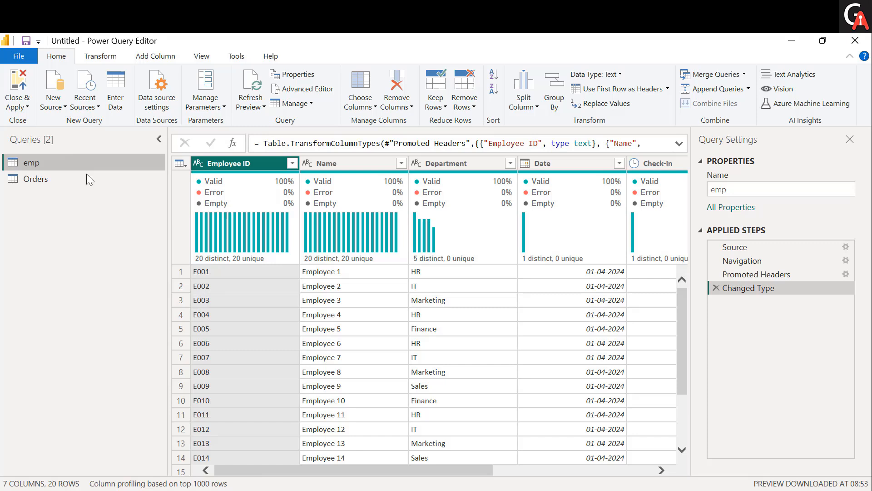
- Start a manually entered table and name it sample_data
left_click(118, 91)
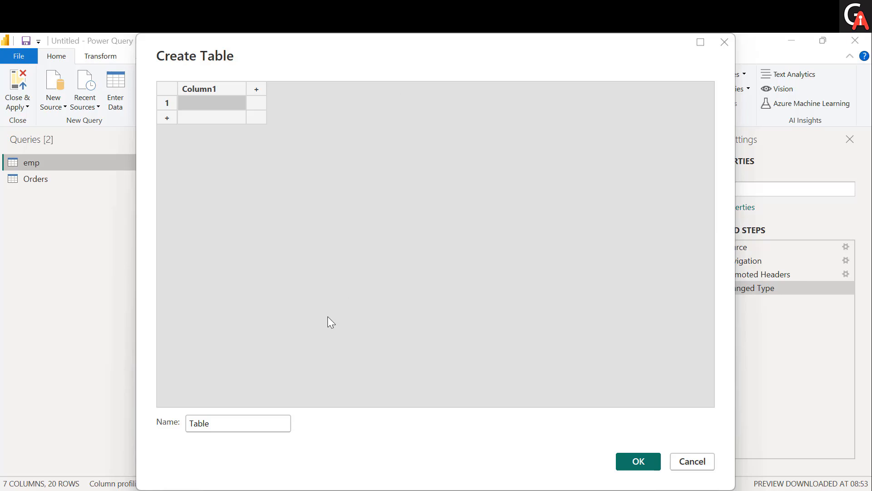
left_click(222, 429)
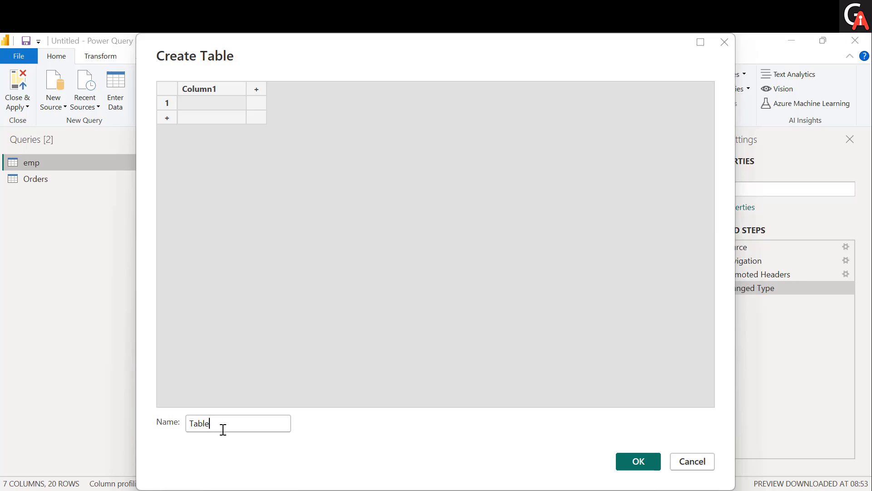
key("BackSpace")
key("BackSpace")
key("BackSpace")
key("BackSpace")
key("BackSpace")
type("sample_data")
- Name the first two columns of the sample_data table name and age
double_click(207, 86)
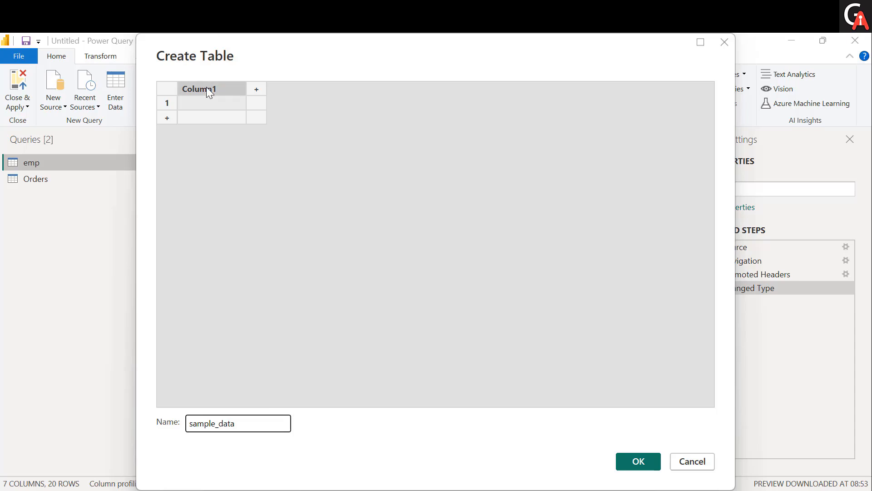
type("name")
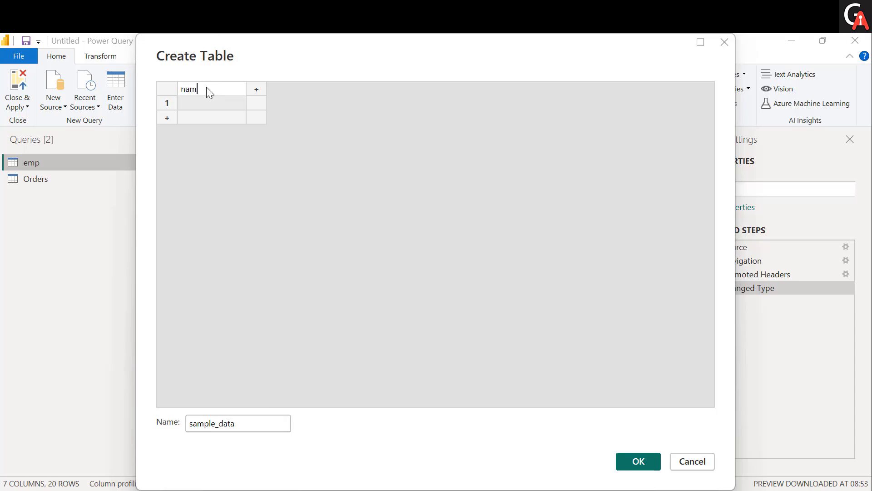
key("Tab")
type("age")
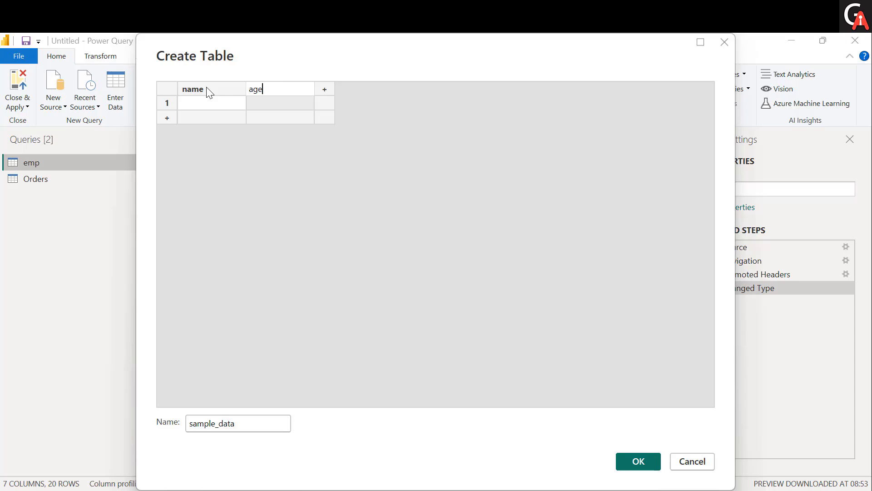
- Fill the first row of the sample_data table with a sample first name and the age 23
key("Return")
left_click(209, 104)
type("A")
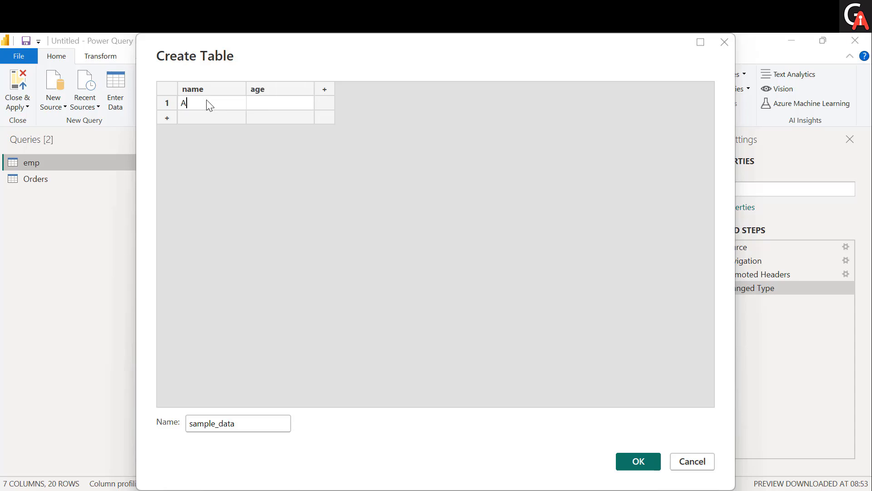
type("lex")
left_click(255, 104)
type("23")
key("Tab")
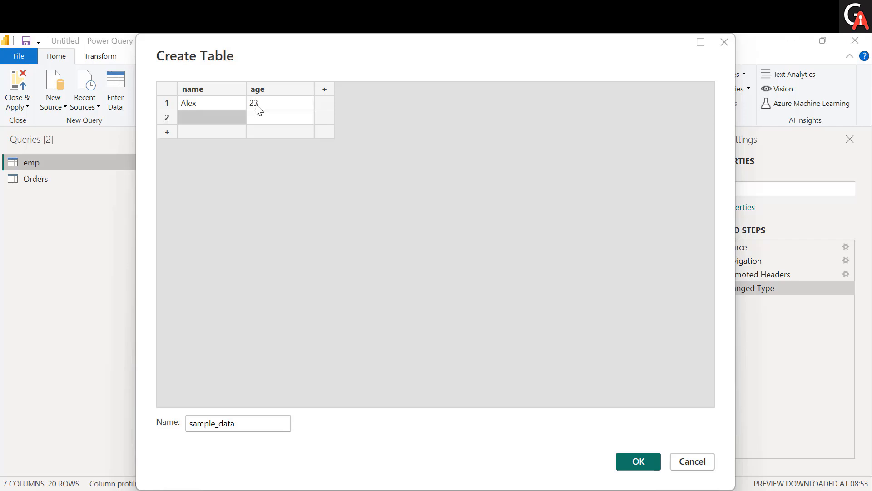
- Enter sample first names in the name column of the second and third rows
type("Alice")
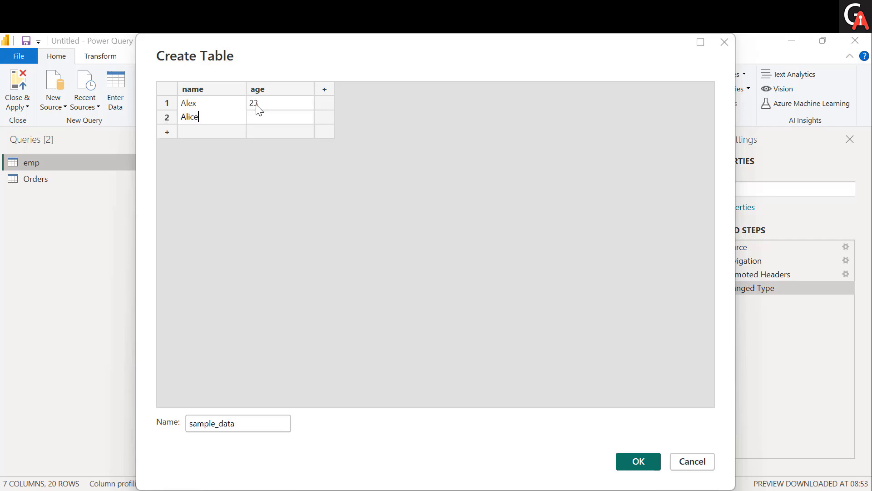
key("Return")
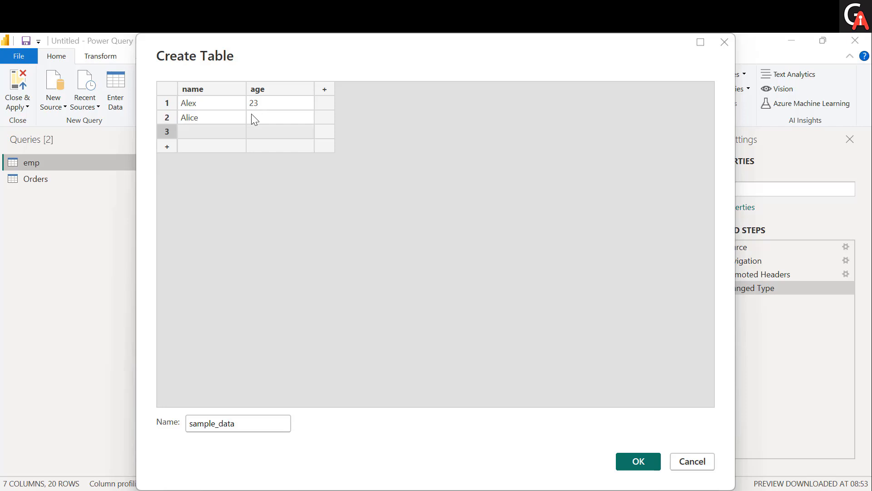
left_click(219, 131)
type("Bob")
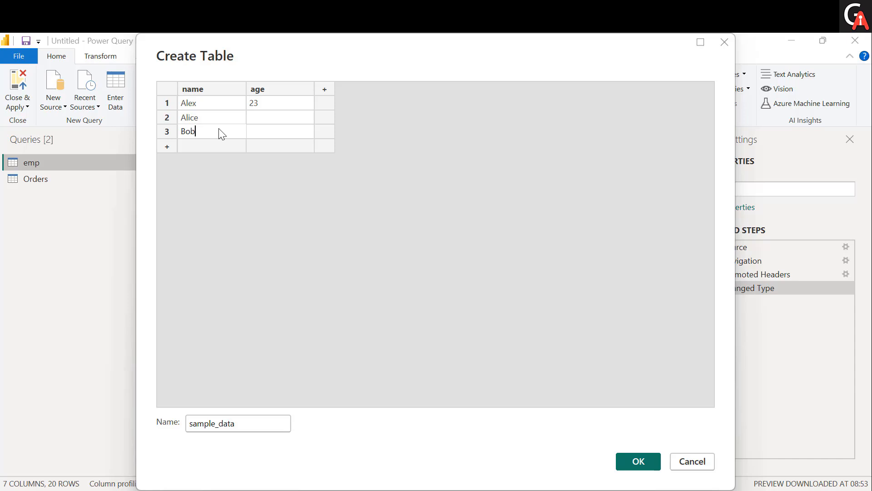
- Enter the ages 34 and 22 for the second and third rows and create the table
left_click(274, 116)
type("34")
key("Return")
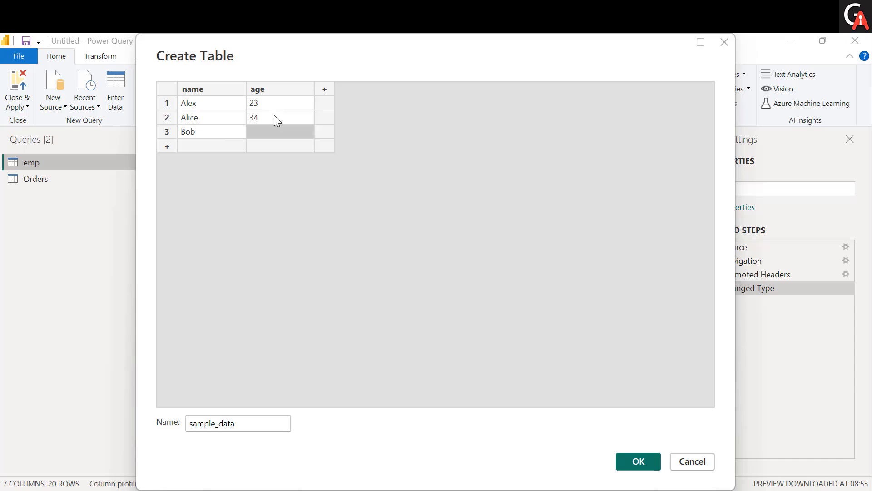
type("22")
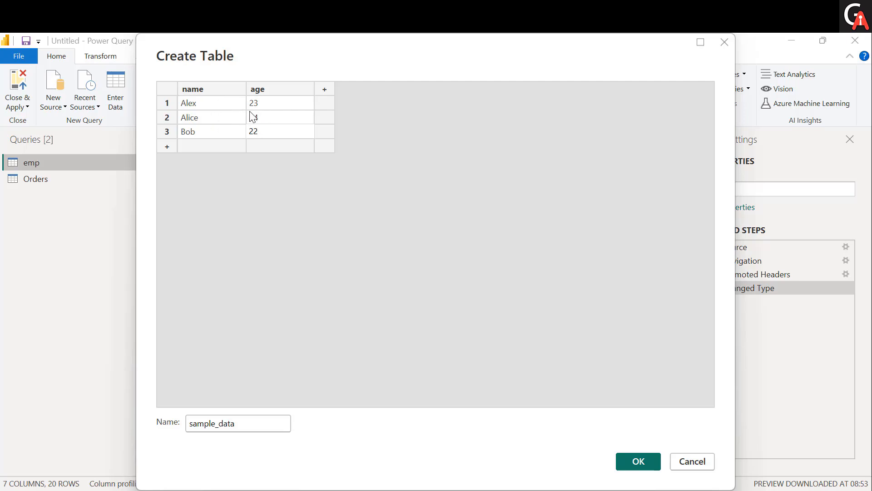
left_click(632, 468)
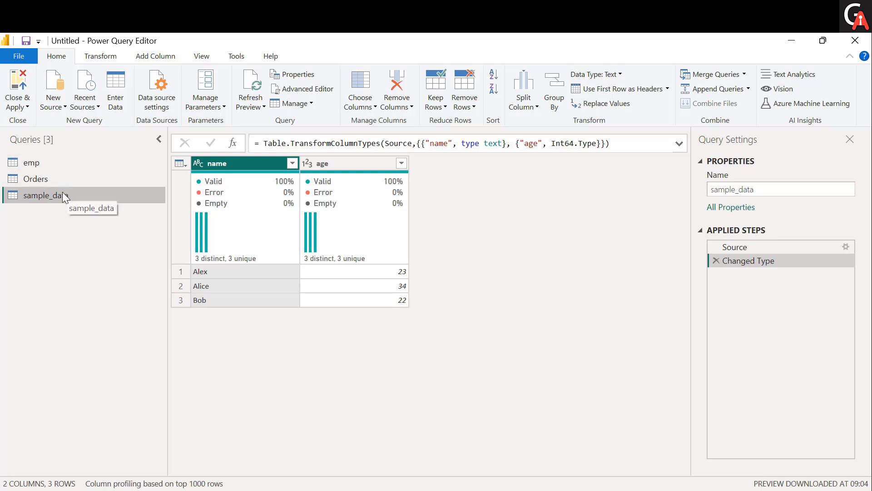
- Open the sample_data query's name for editing in the query list and in the query's properties
double_click(96, 202)
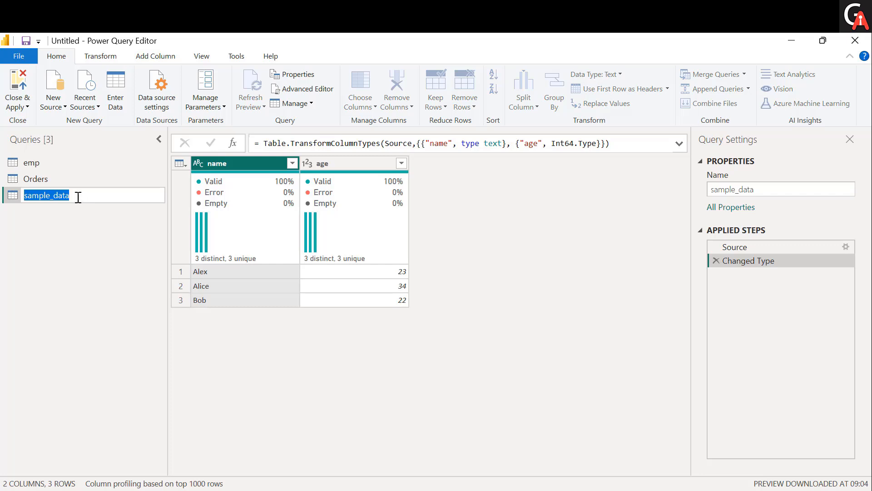
left_click(70, 250)
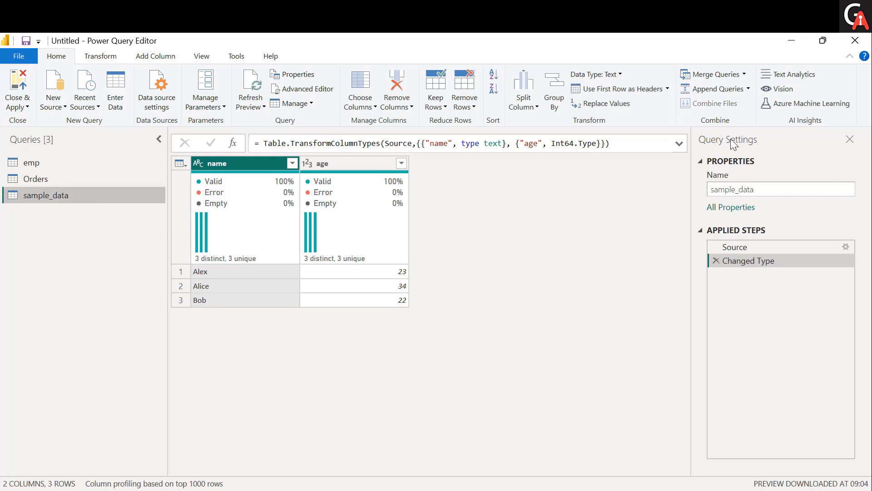
left_click(785, 186)
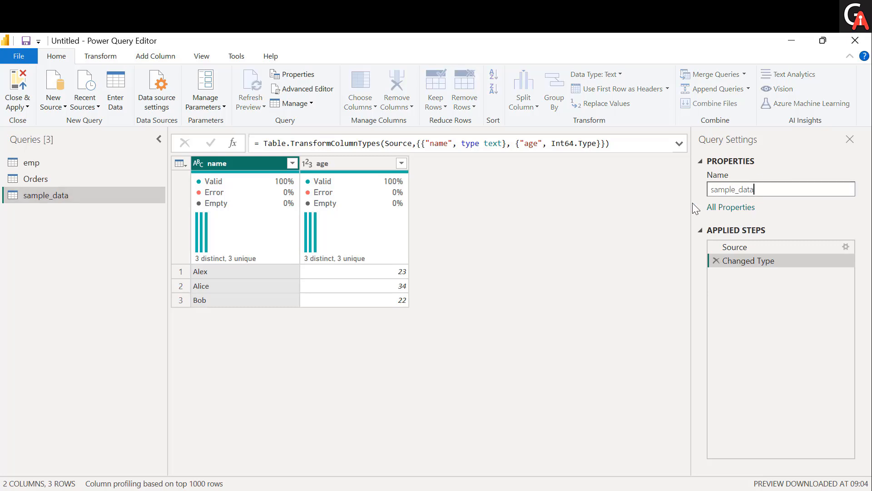
left_click(563, 283)
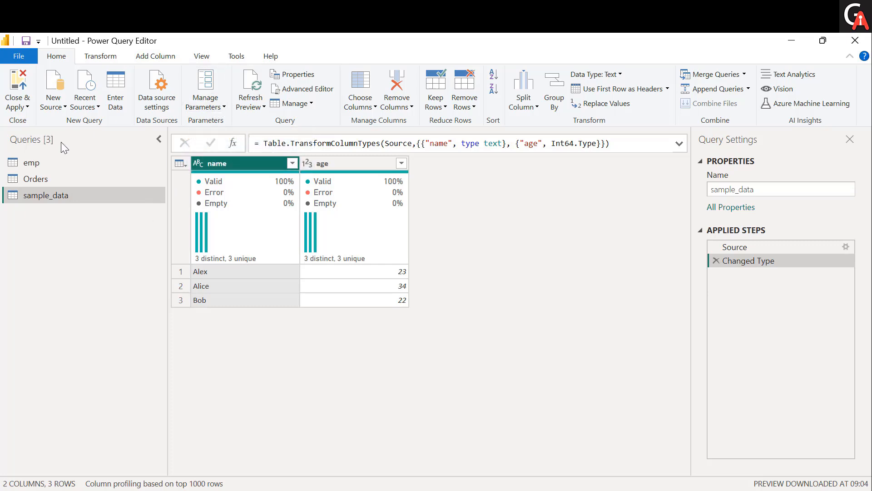
- Filter the emp table's Department column to keep only the HR rows
left_click(34, 167)
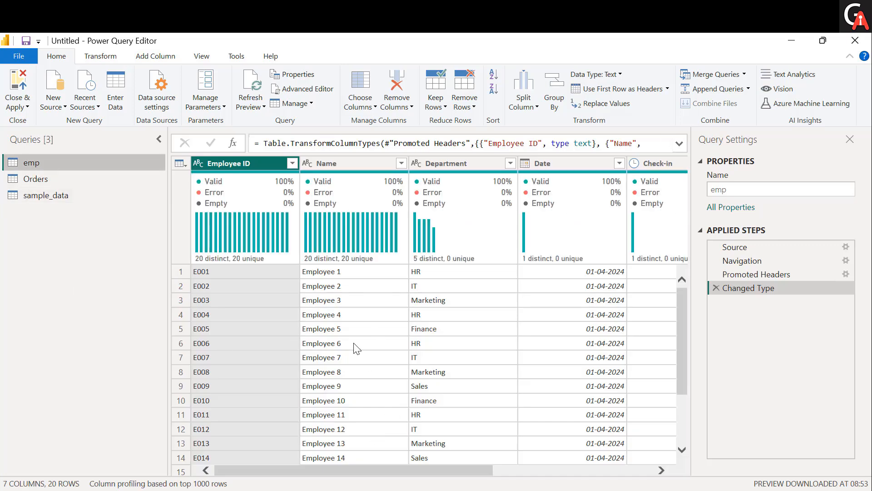
scroll(354, 347, "right", 1)
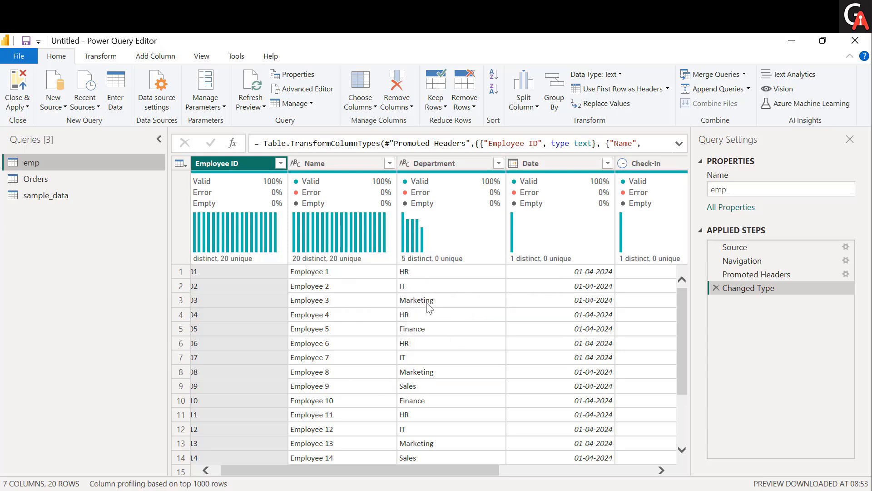
left_click(454, 166)
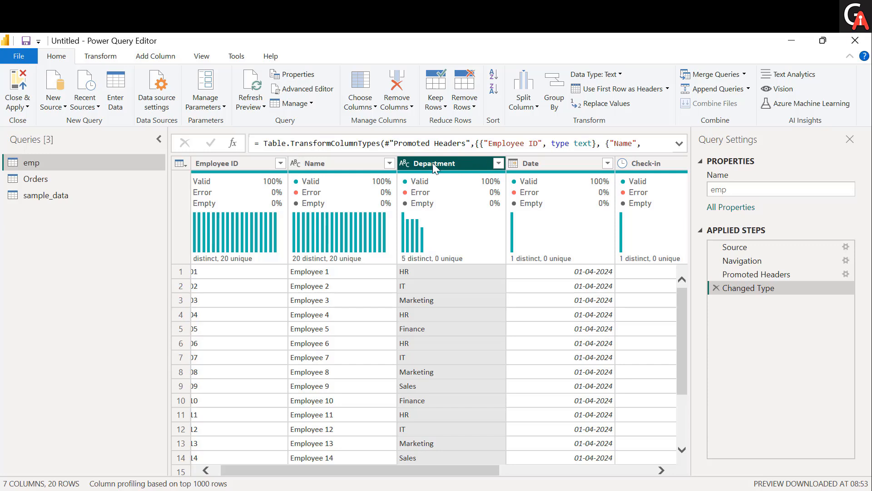
left_click(495, 165)
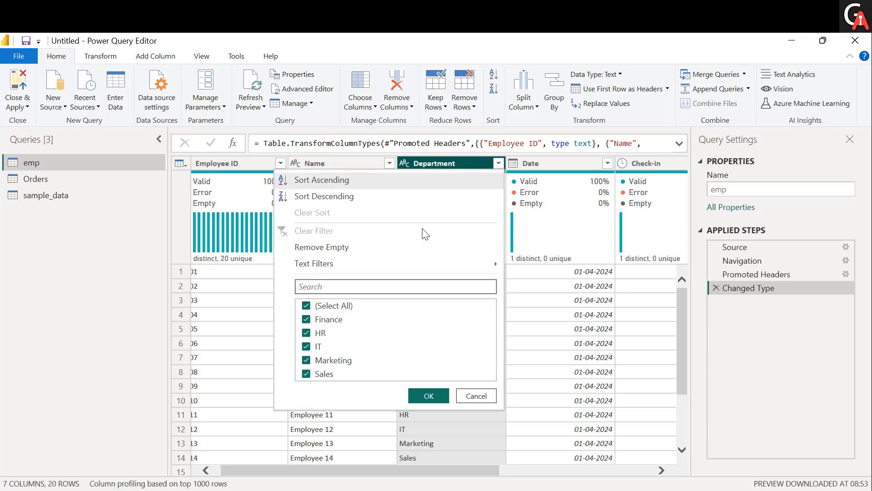
left_click(306, 306)
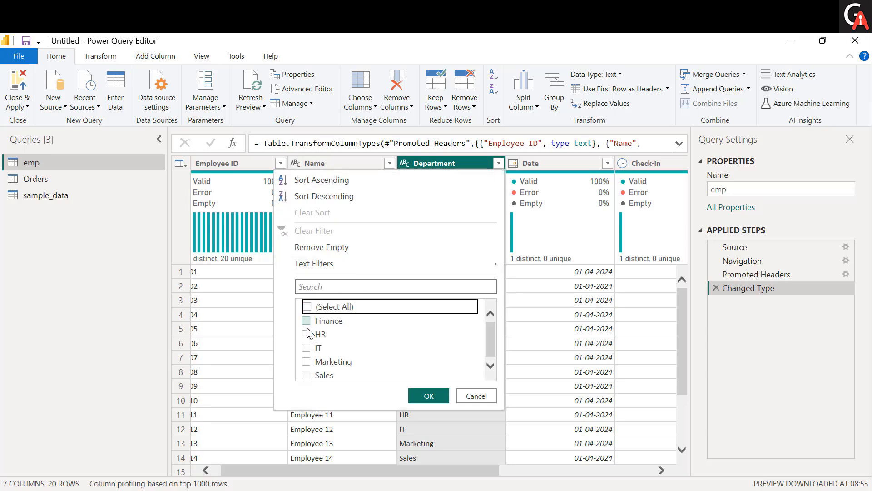
left_click(306, 334)
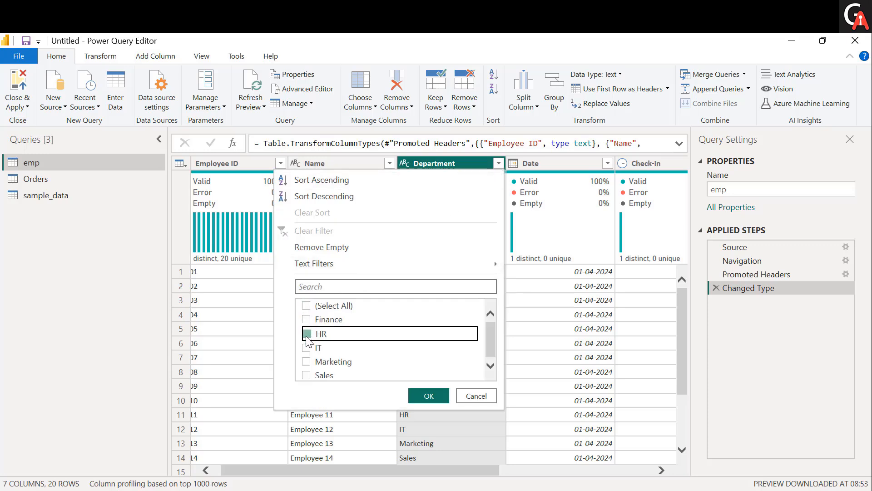
left_click(427, 396)
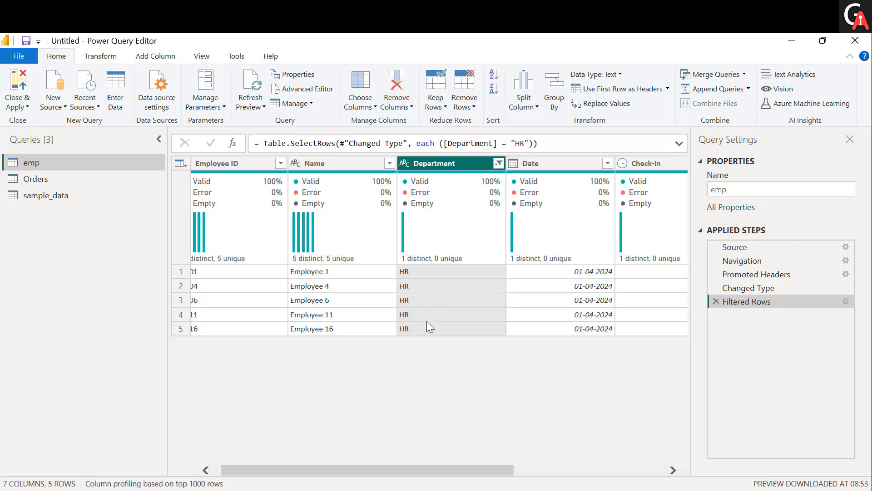
- Remove the Department filter from the emp query by deleting its Filtered Rows step
left_click(501, 166)
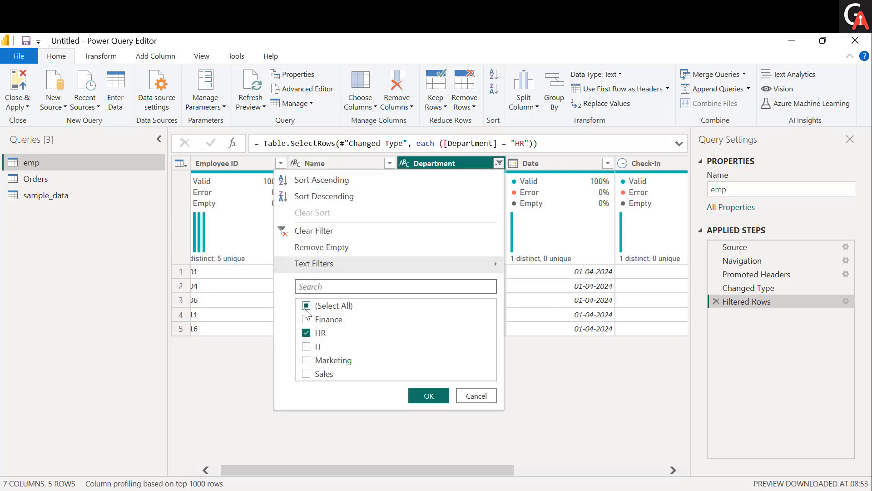
left_click(307, 307)
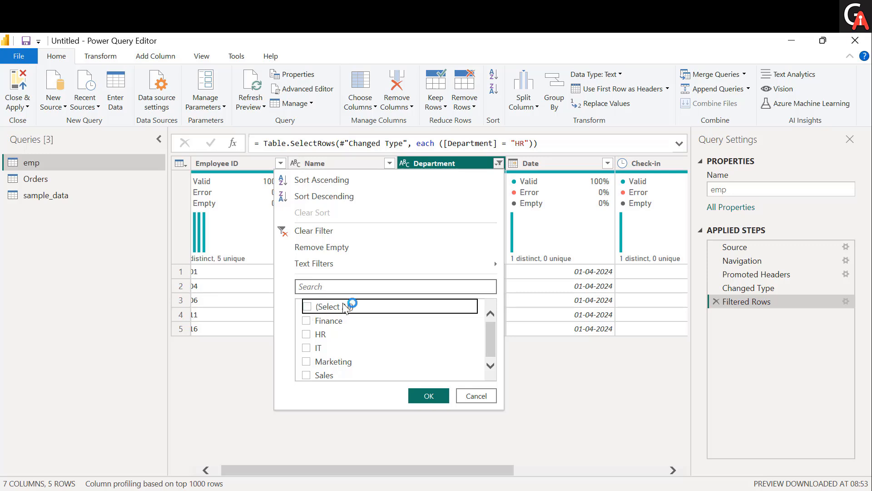
left_click(472, 398)
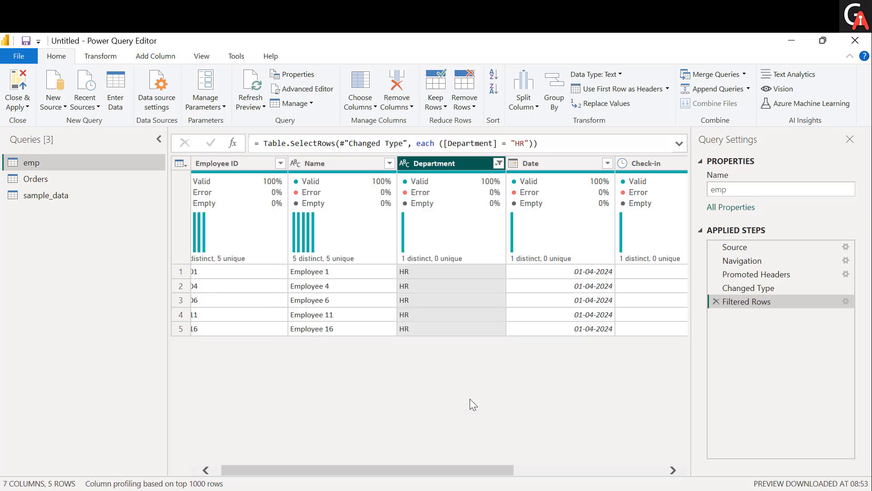
left_click(717, 301)
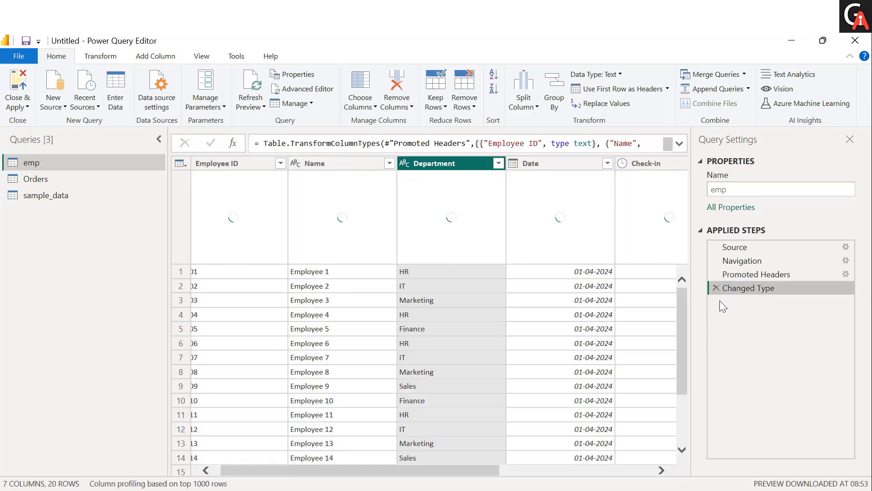
left_click(362, 347)
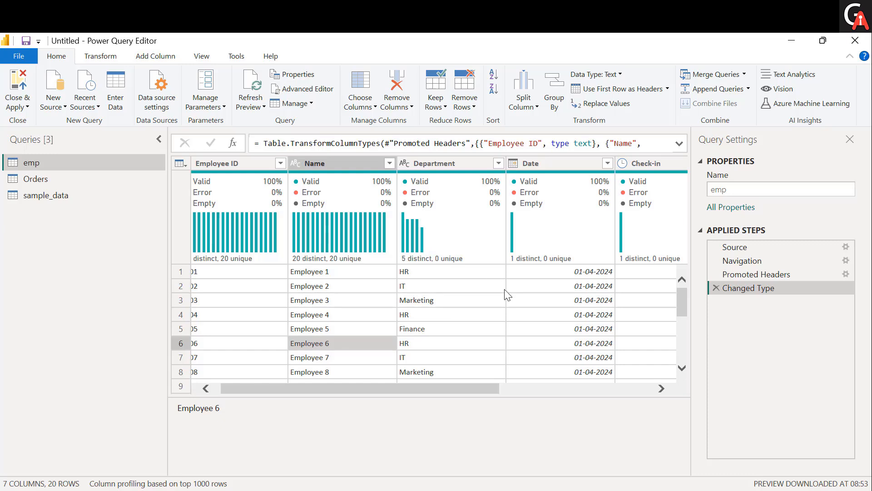
mouse_move(227, 268)
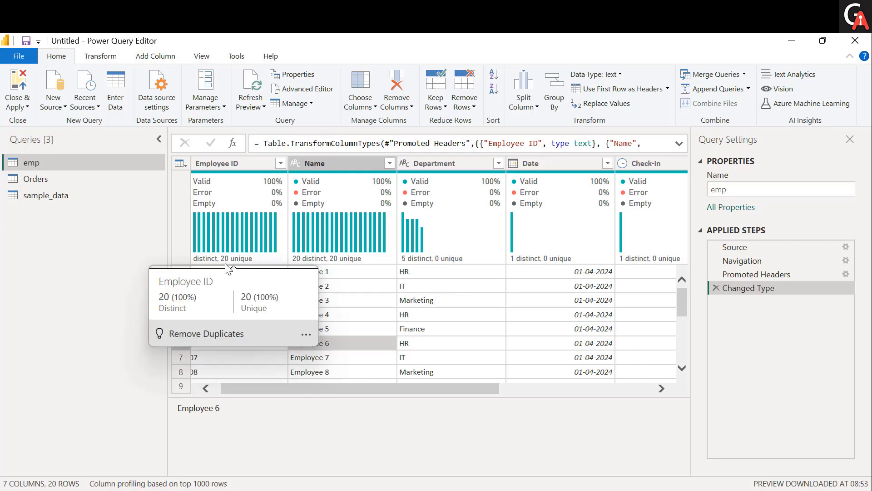
- Create a new parameter named dept and set its type to Text
left_click(213, 105)
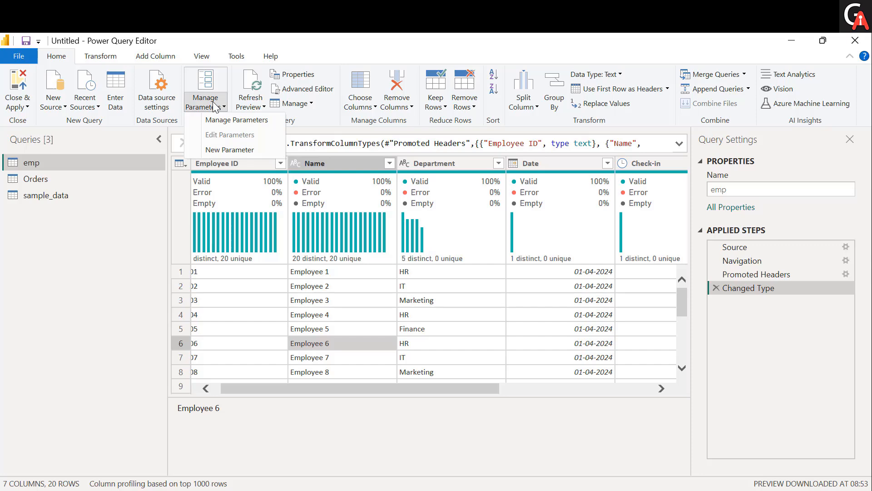
left_click(218, 150)
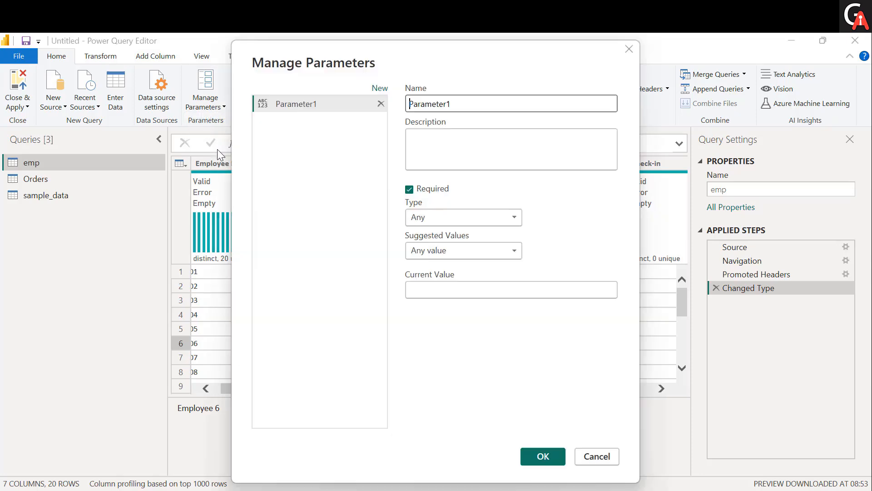
left_click(452, 103)
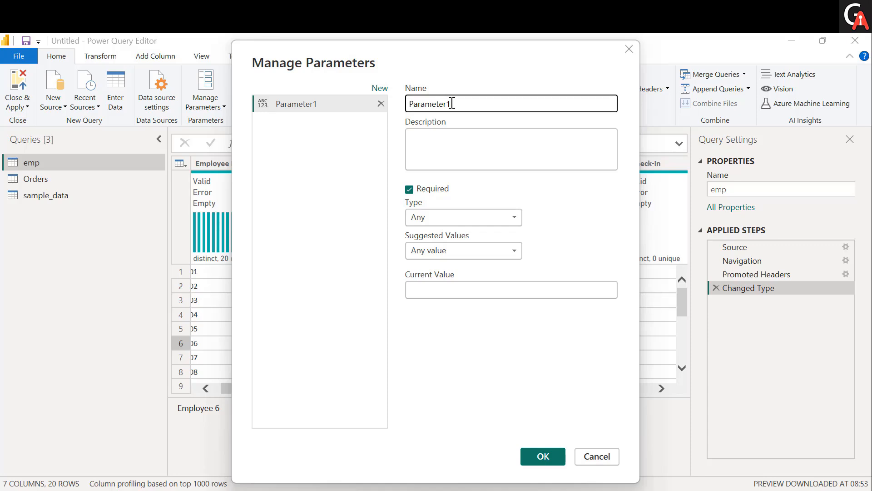
double_click(452, 104)
type("dept")
left_click(424, 216)
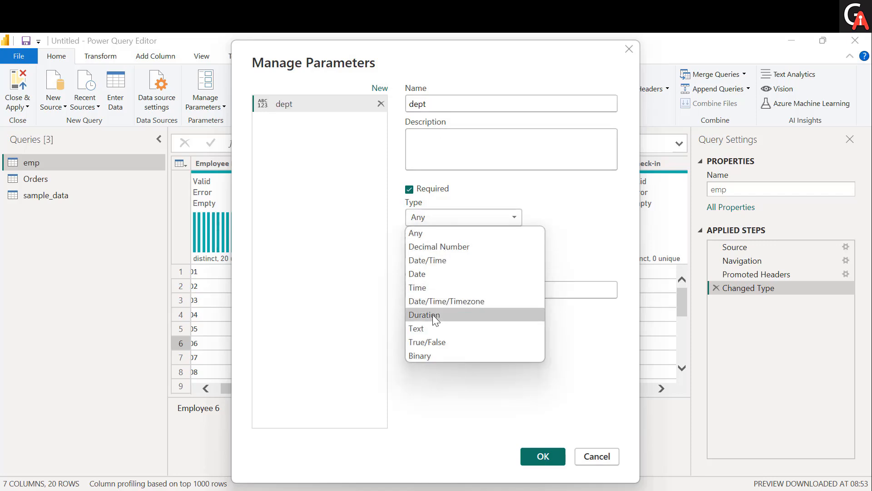
left_click(422, 328)
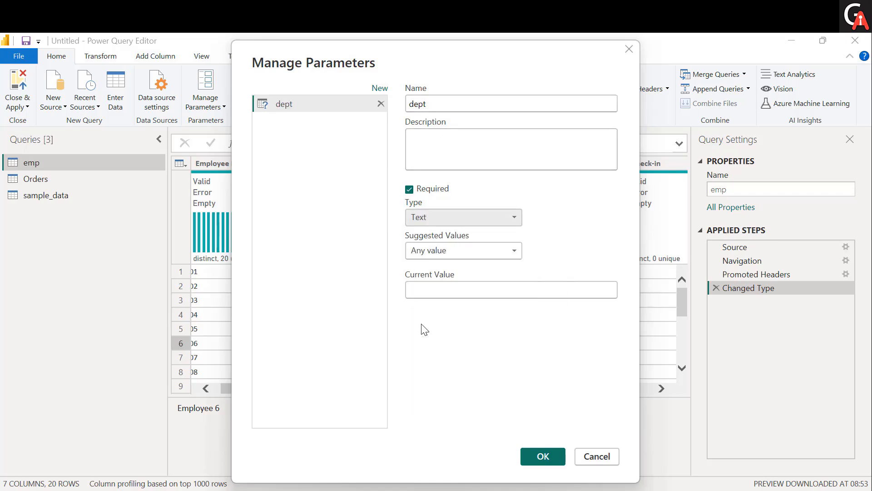
- Restrict the dept parameter's suggested values to a list of values containing HR, IT, Sales and Finance
left_click_drag(368, 58, 381, 74)
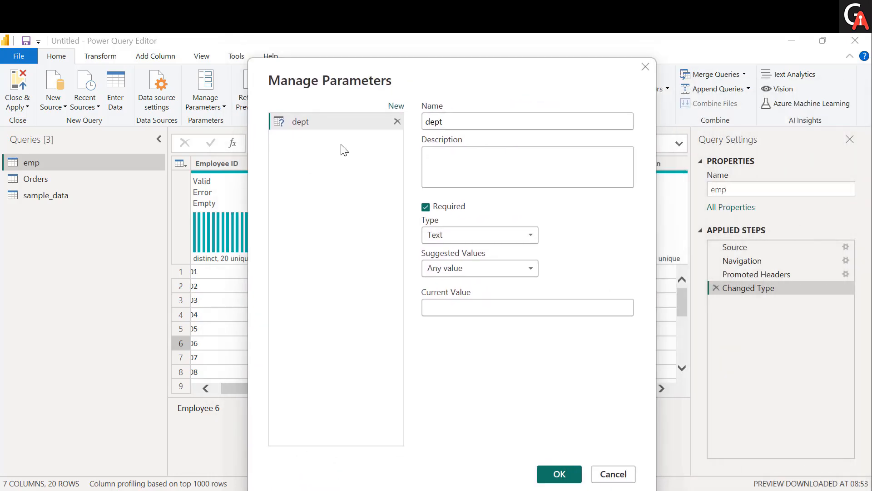
left_click(459, 267)
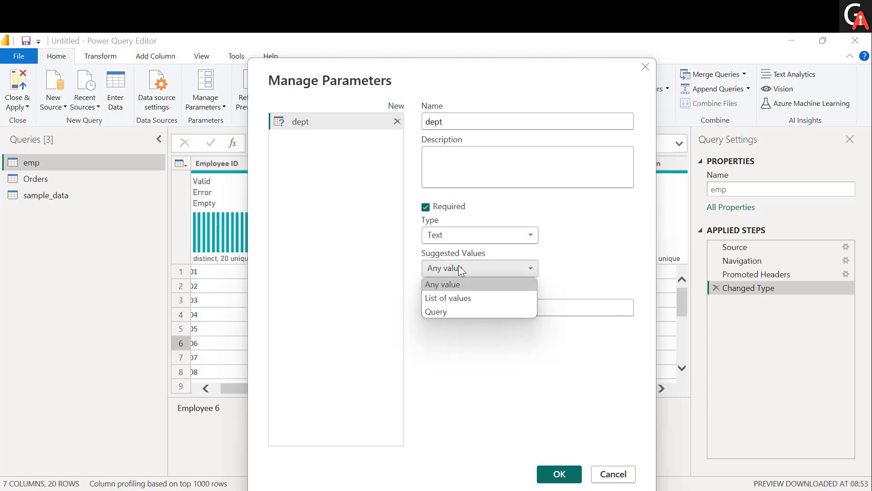
left_click(459, 300)
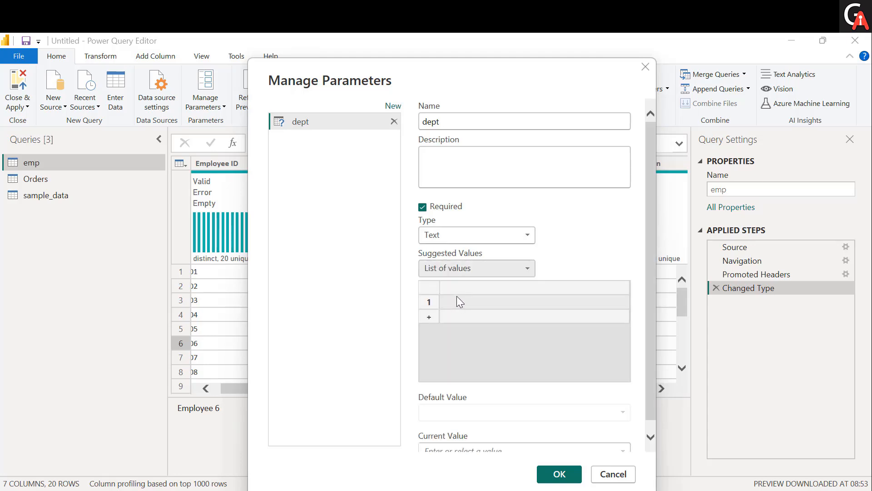
left_click(457, 296)
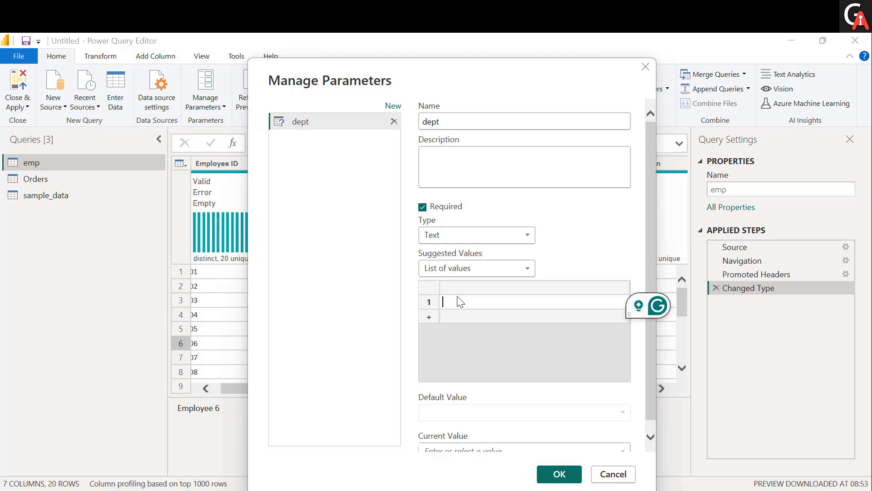
type("HR")
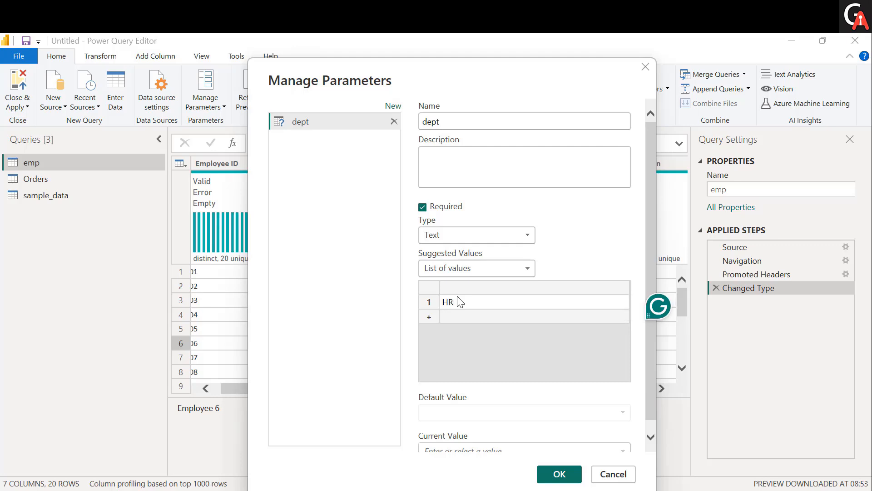
key("Return")
type("IT")
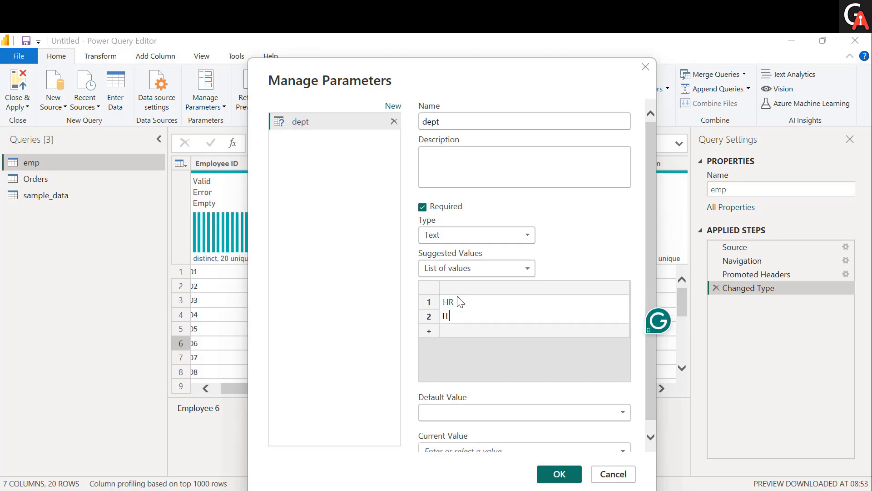
key("Return")
type("Sa")
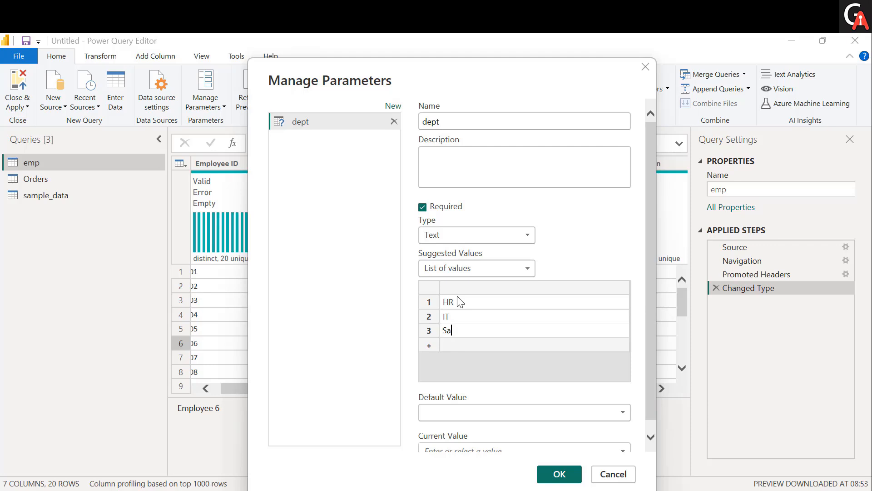
type("les")
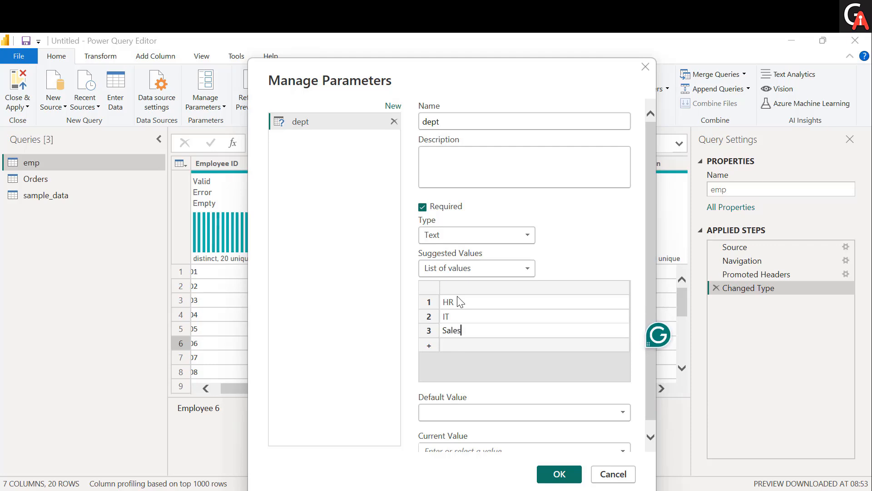
key("Return")
type("Finm")
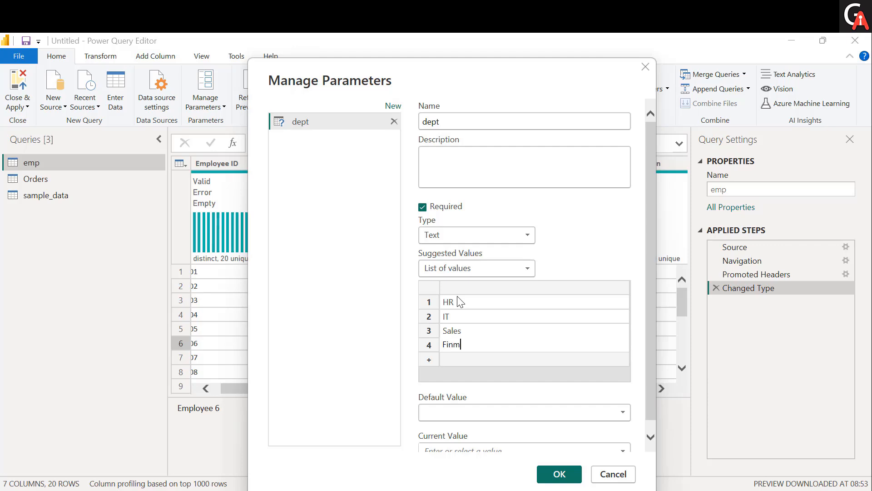
key("BackSpace")
type("an")
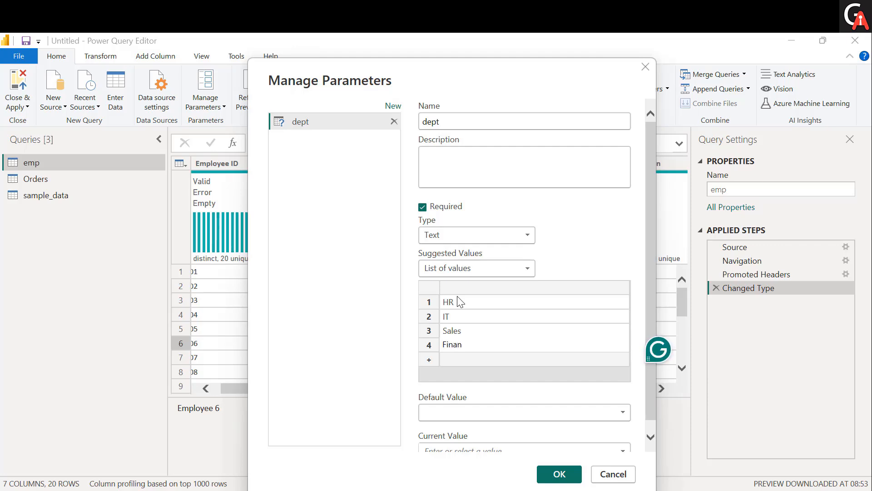
type("ce")
- Set the dept parameter's default value to HR and its current value to Sales, and create the parameter
left_click(628, 411)
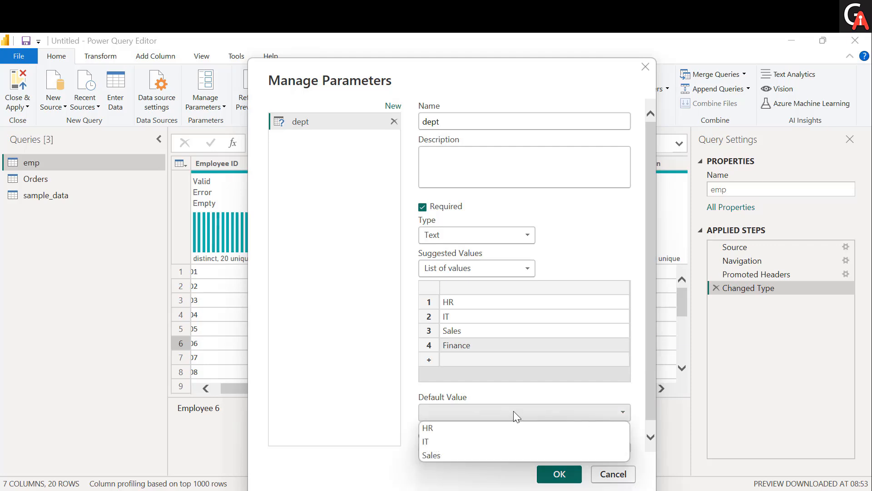
left_click(462, 427)
scroll(495, 391, "down", 1)
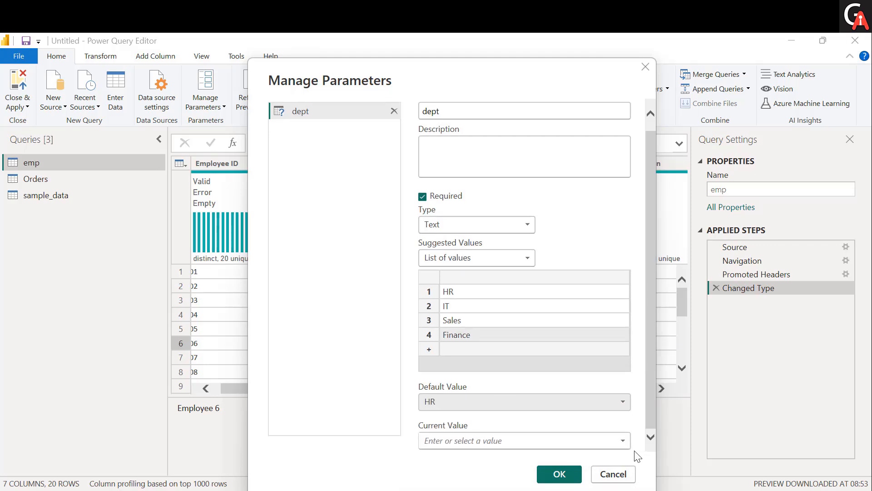
left_click(623, 439)
left_click(441, 407)
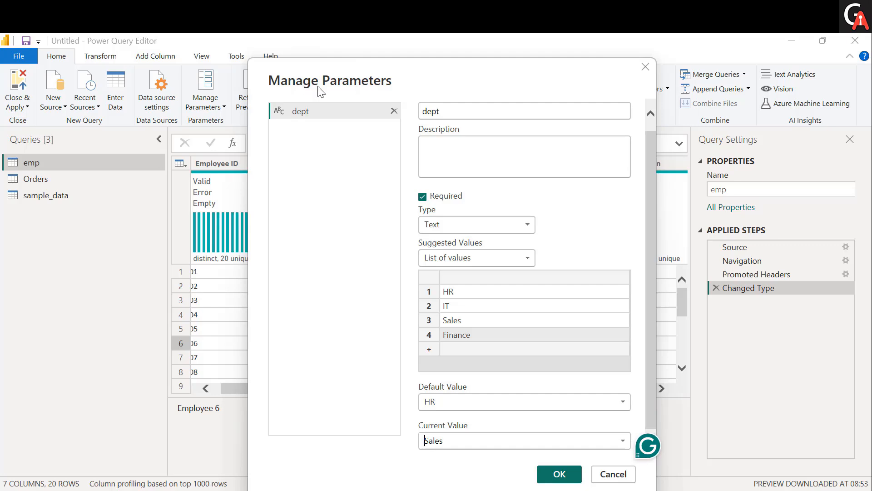
left_click(439, 112)
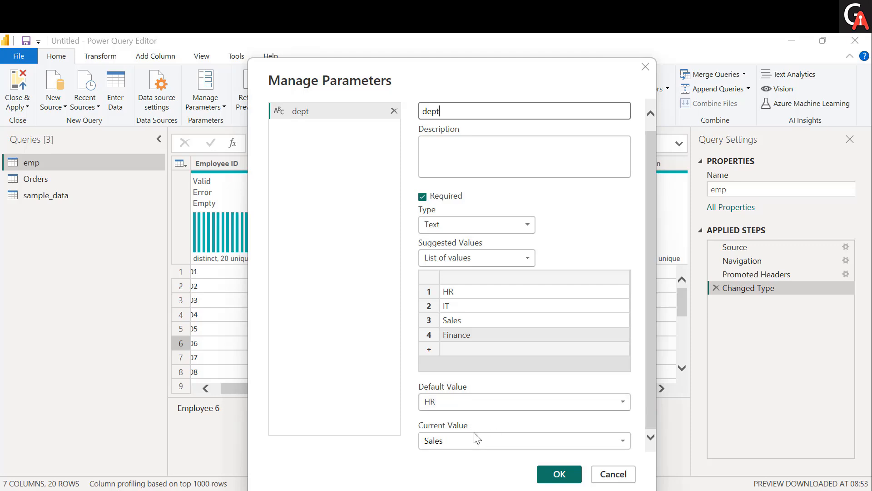
left_click(550, 474)
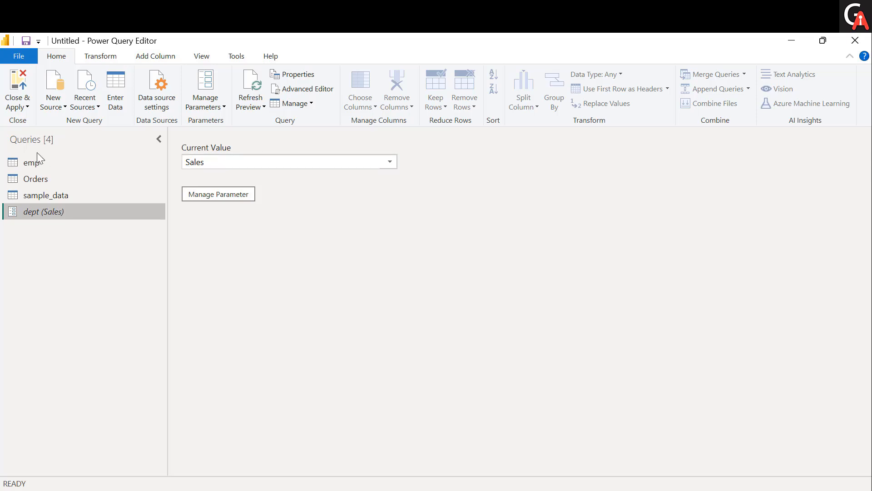
- Filter the emp query's Department column with a text filter that keeps rows equal to the dept parameter
left_click(34, 163)
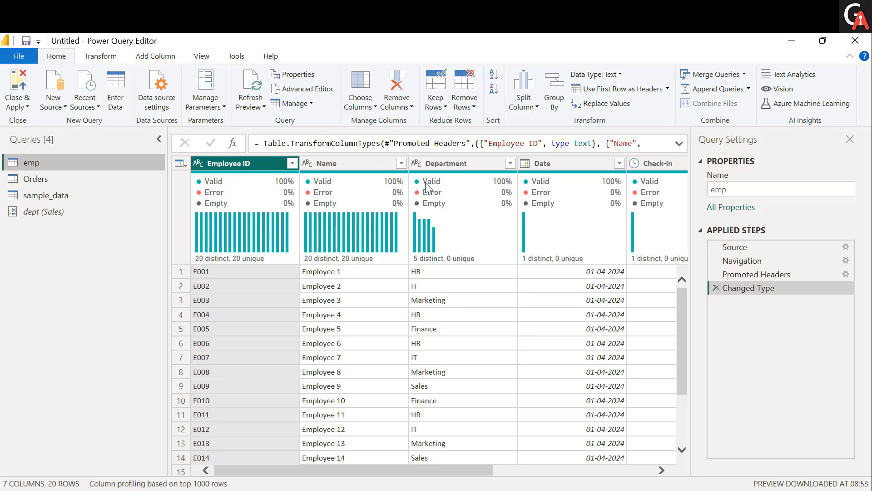
left_click(451, 177)
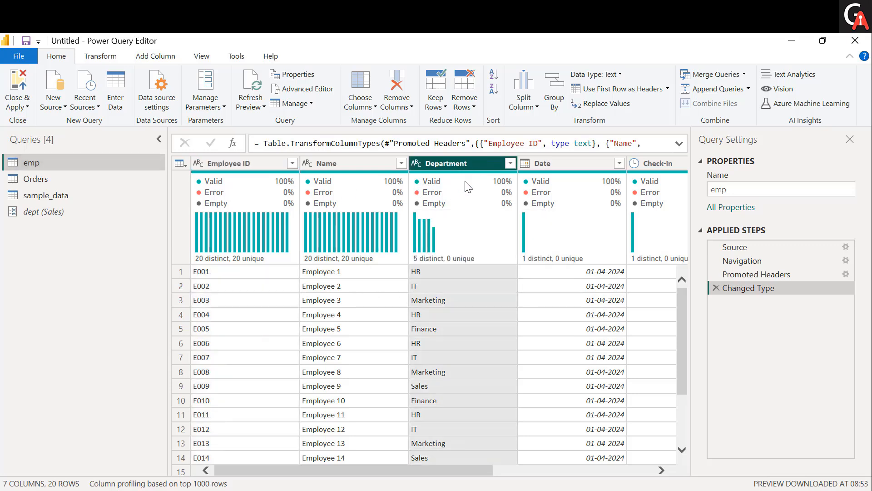
left_click(510, 164)
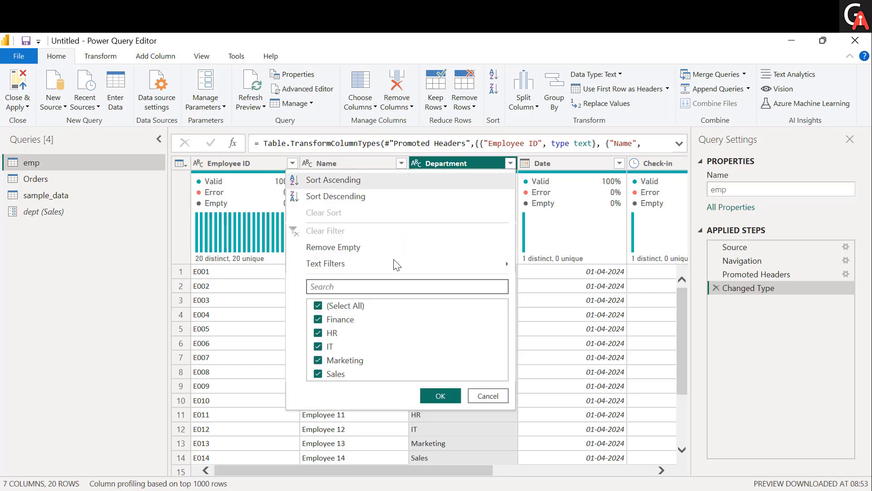
mouse_move(356, 270)
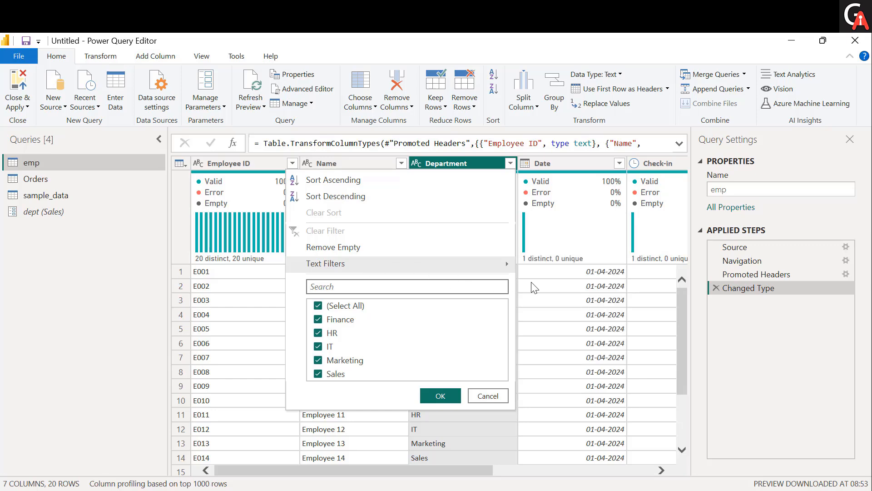
mouse_move(504, 268)
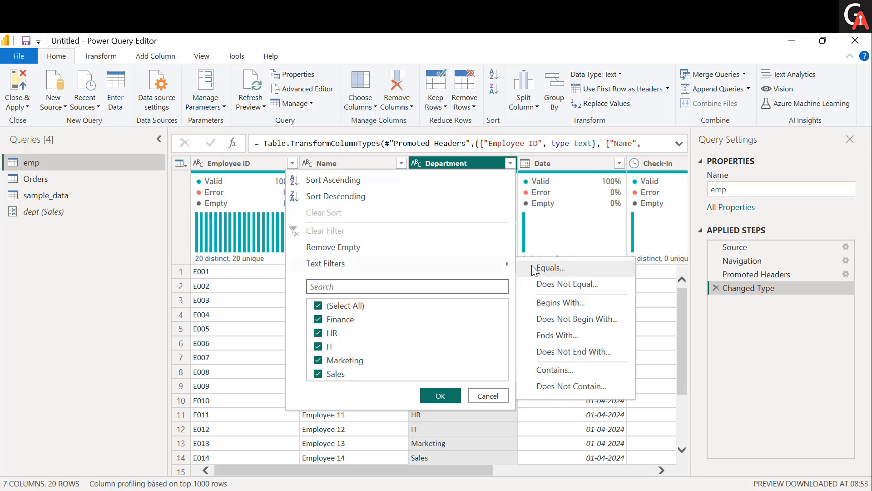
left_click(550, 268)
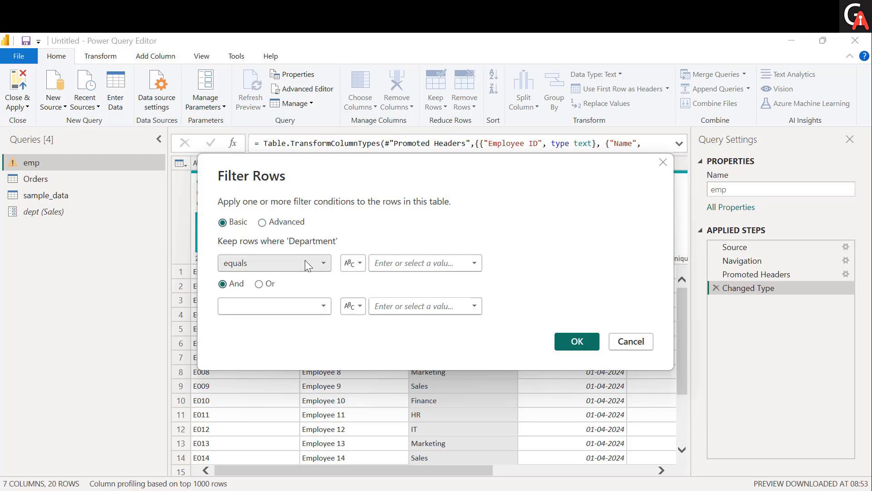
left_click(405, 264)
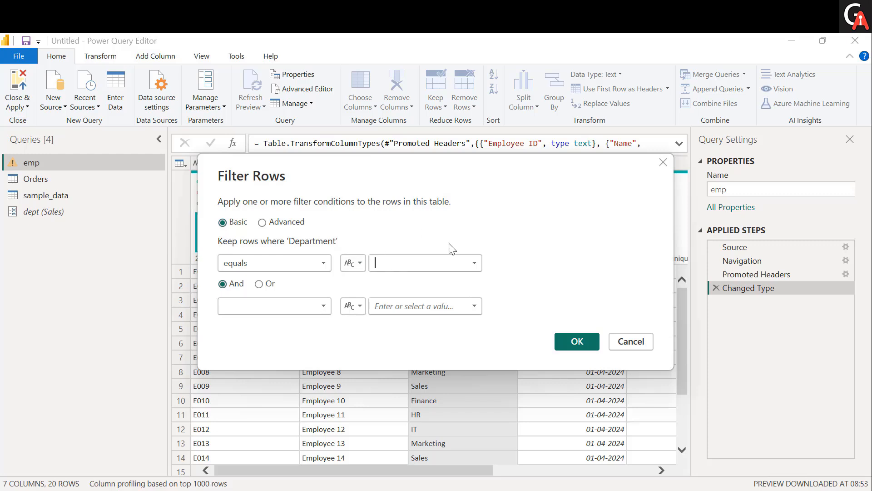
left_click(359, 265)
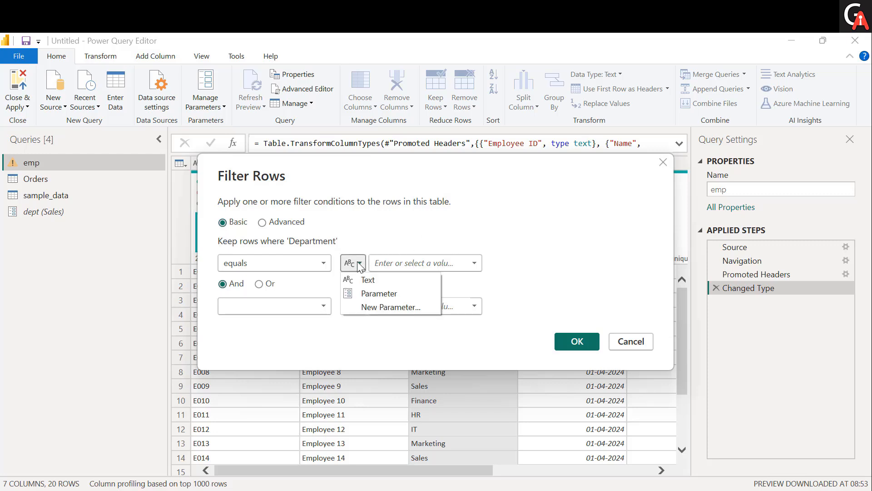
left_click(361, 294)
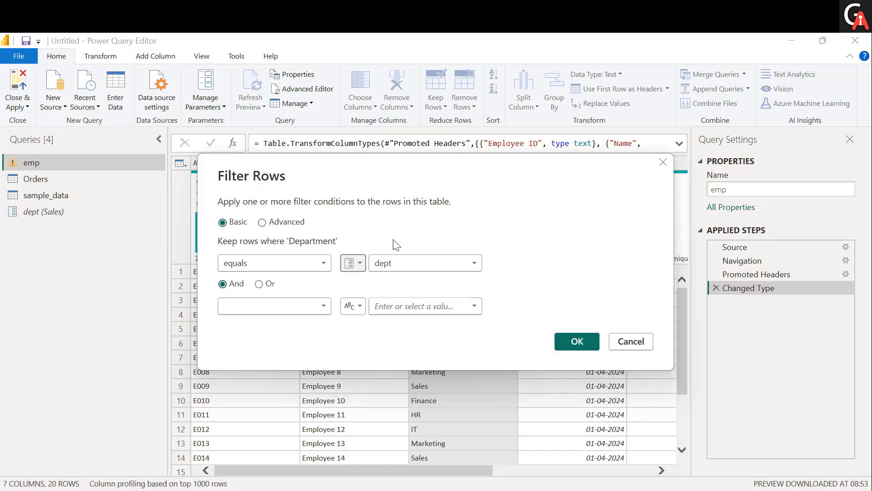
left_click(576, 344)
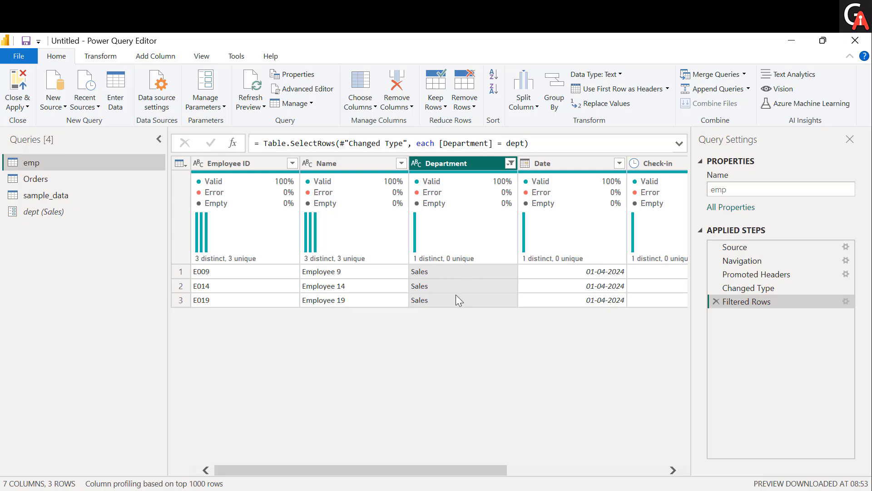
- Set the dept parameter's current value to HR and show the filtered emp query
left_click(69, 212)
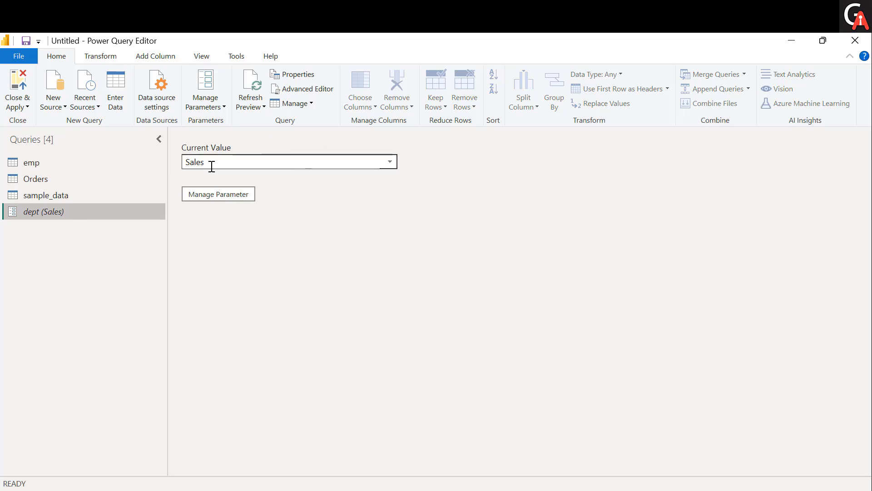
left_click(391, 162)
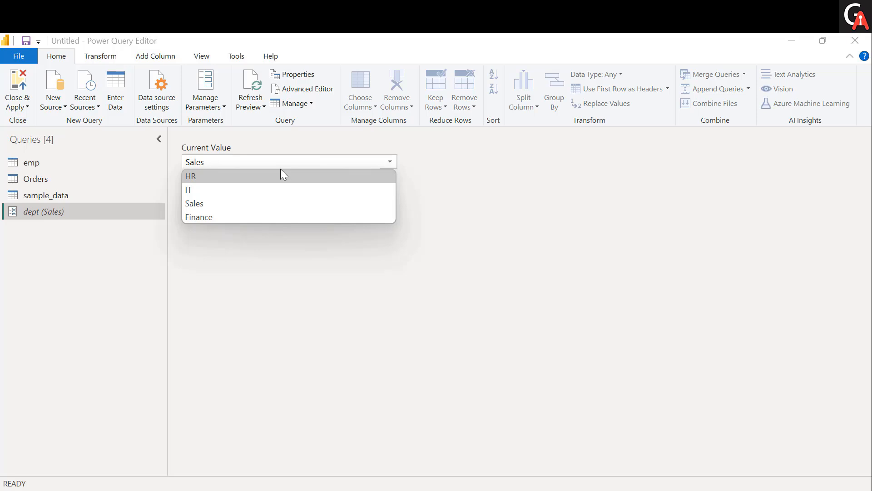
left_click(277, 173)
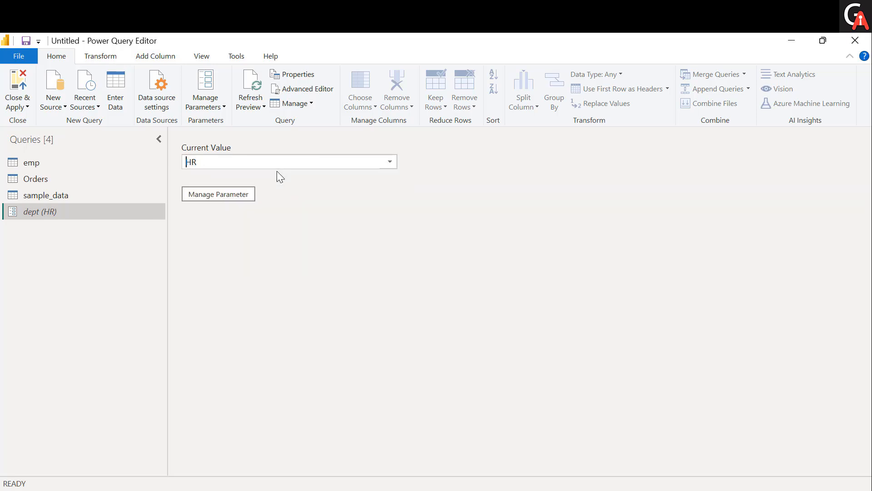
left_click(44, 165)
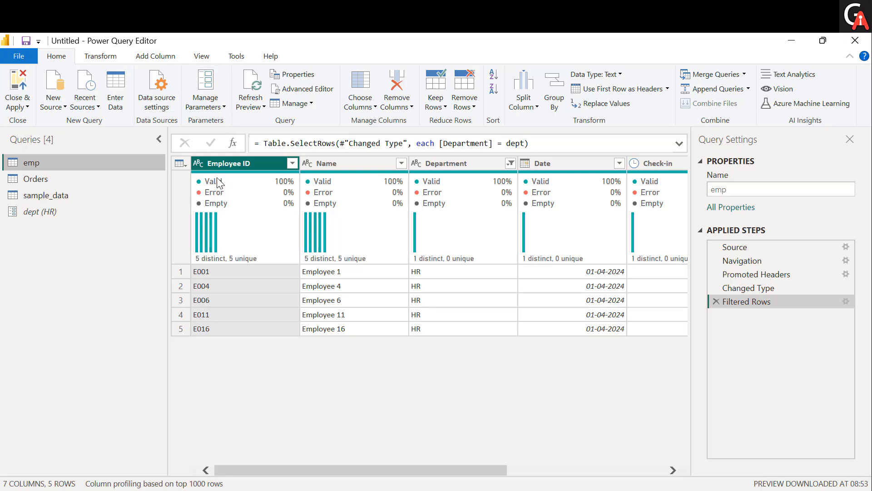
left_click(265, 107)
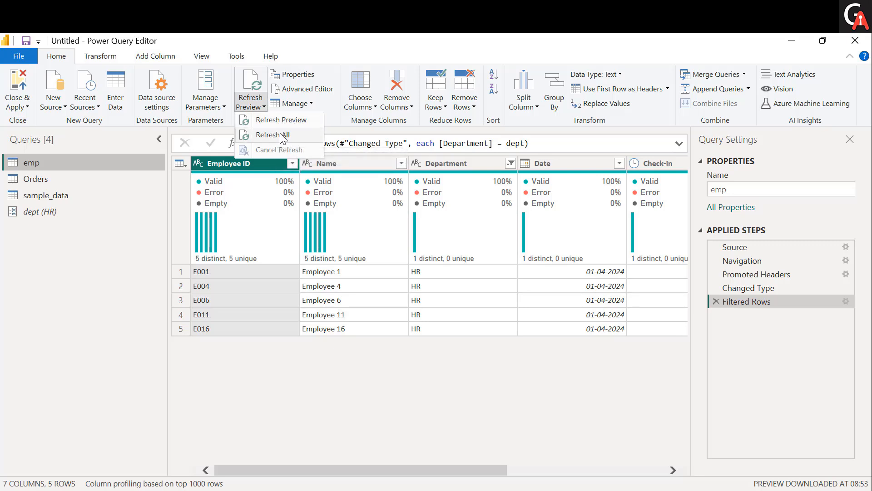
left_click(268, 304)
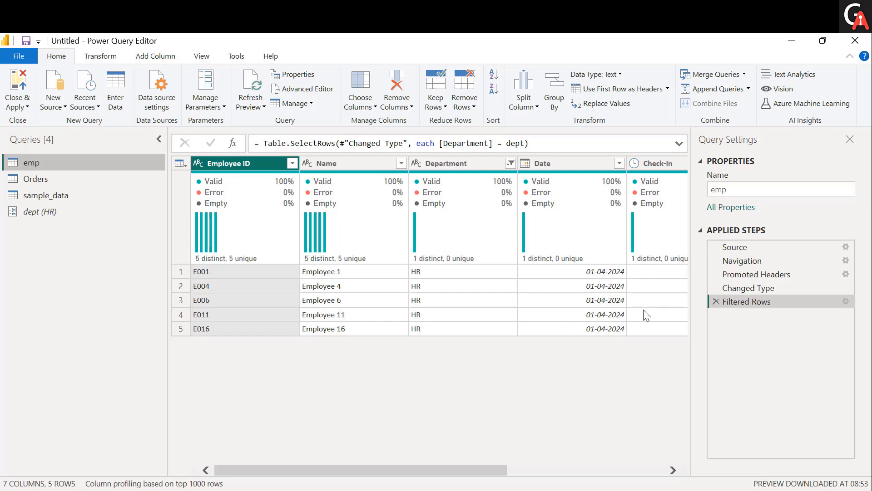
- Compare the emp query's Changed Type and Filtered Rows steps, and delete the Filtered Rows step
left_click(762, 291)
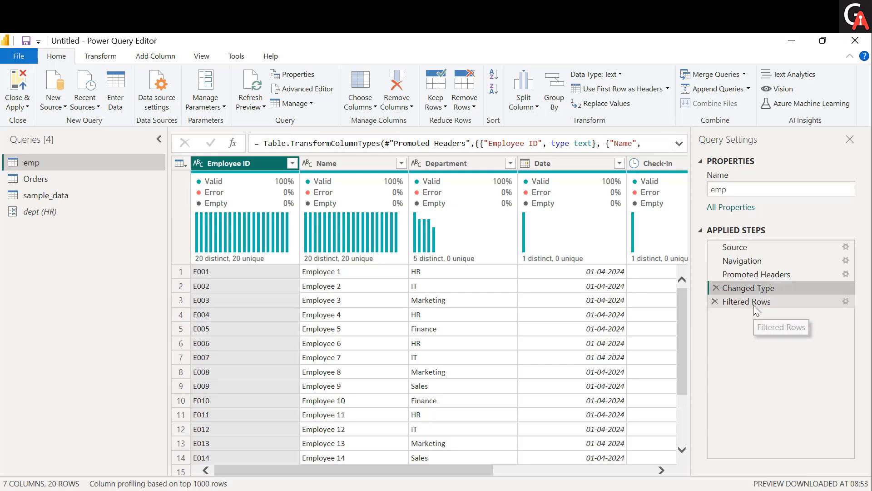
left_click(753, 304)
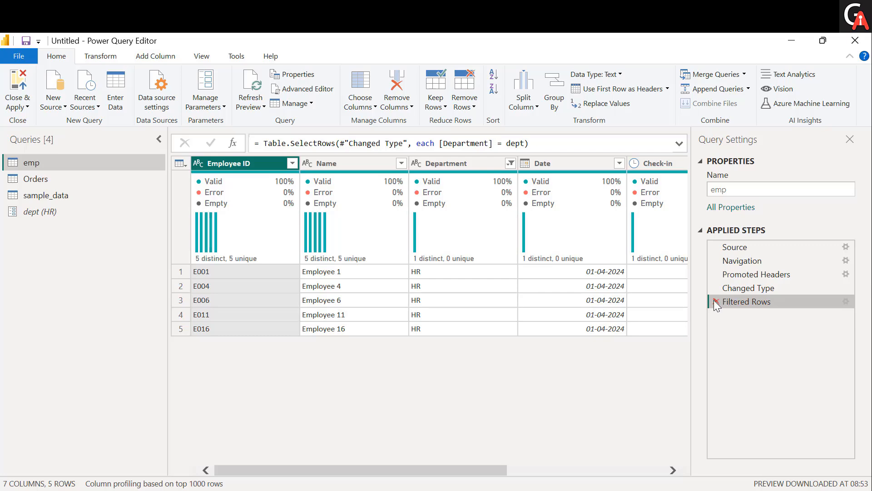
left_click(715, 302)
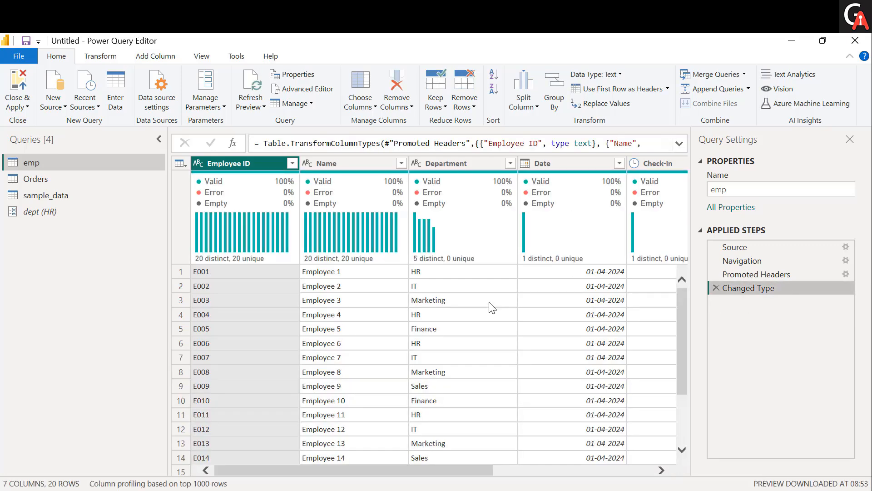
left_click(560, 309)
left_click(345, 343)
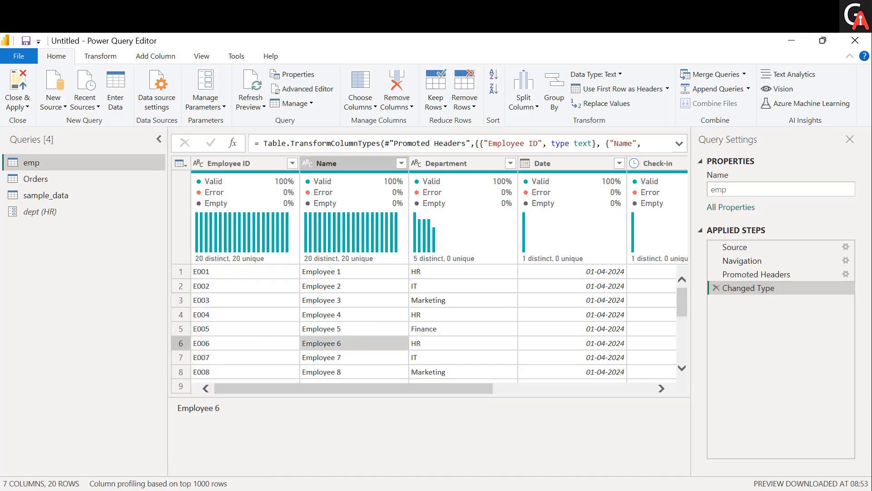
- Switch to the Employee_Attendance workbook in Excel and change cell B4 on the emp sheet to Employee 333
left_click(543, 451)
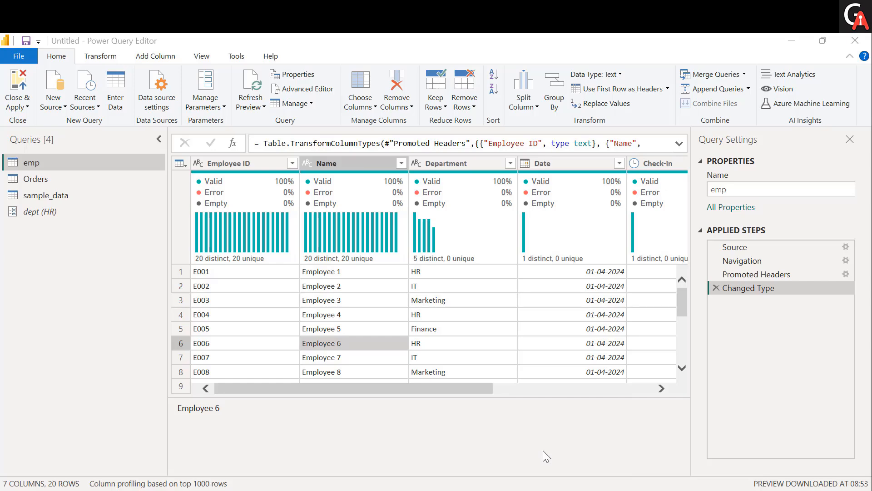
left_click(544, 490)
left_click(544, 490)
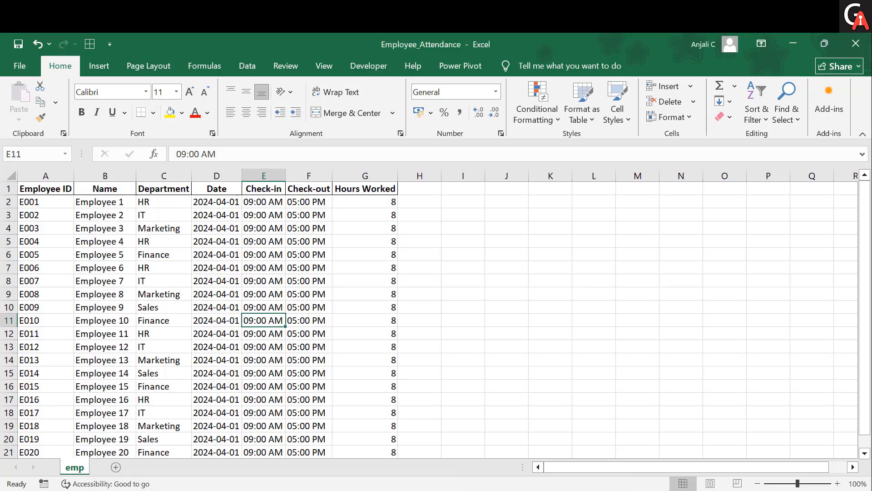
left_click(244, 381)
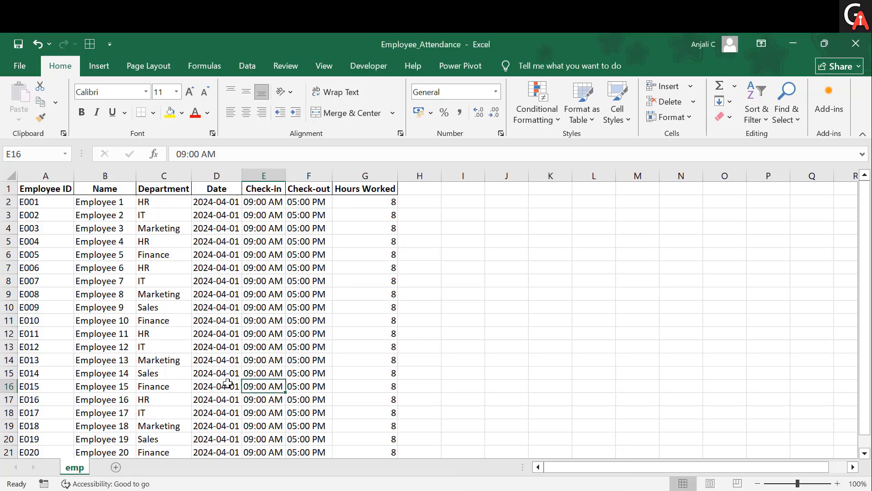
left_click(95, 255)
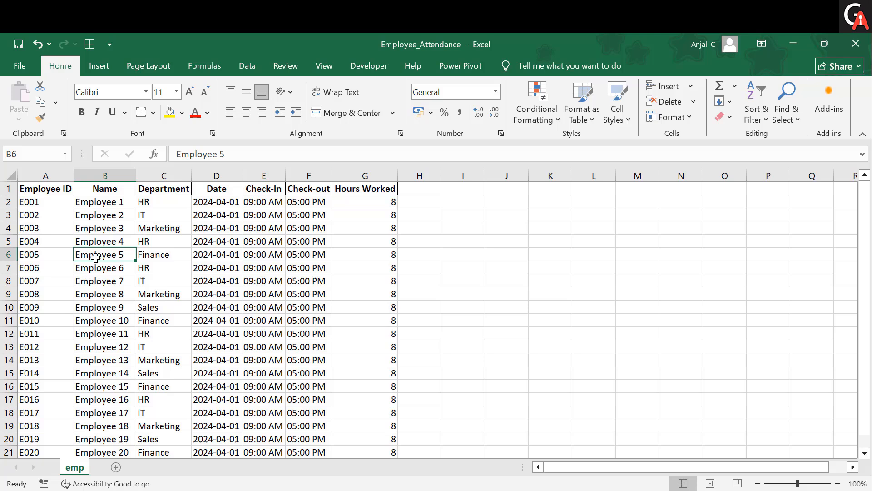
left_click(101, 228)
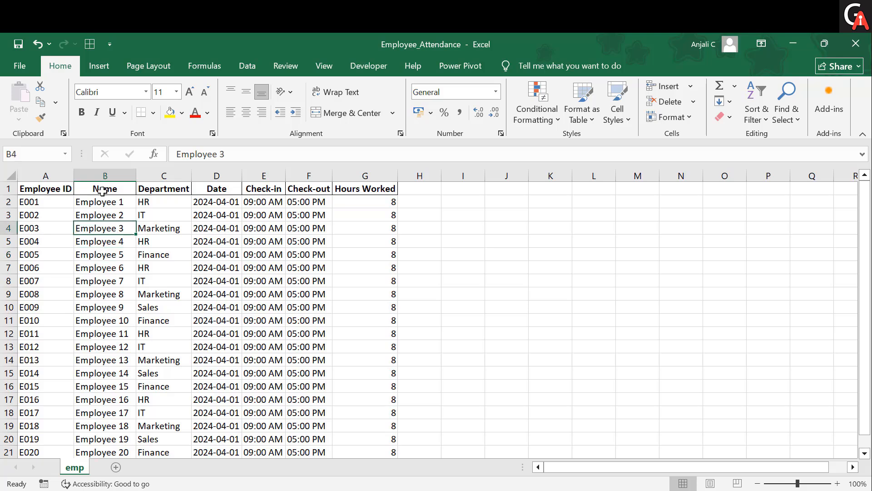
left_click(261, 160)
type("33")
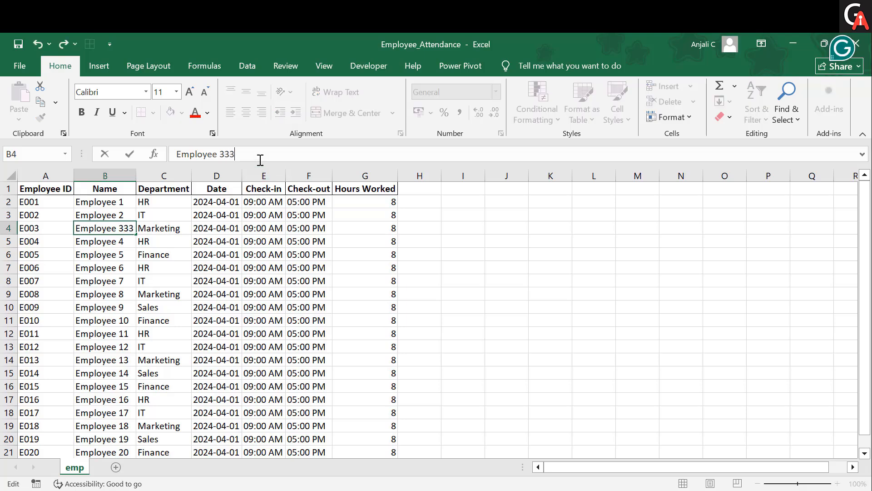
left_click(170, 255)
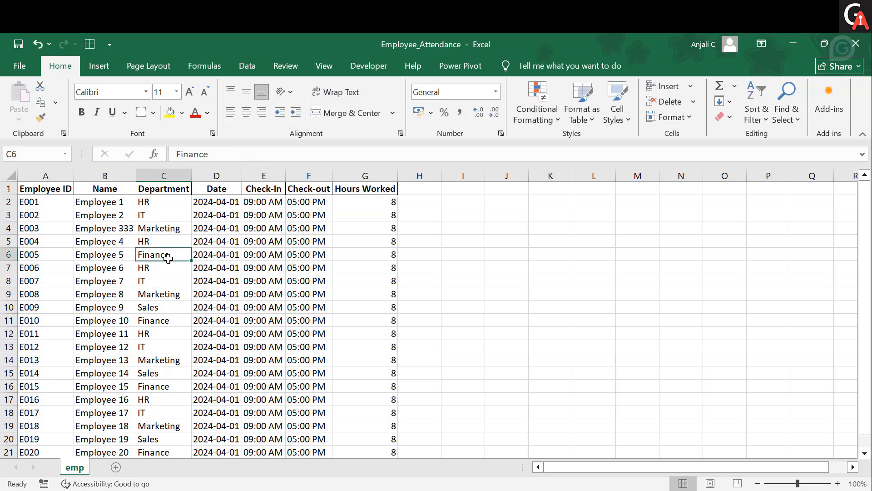
left_click(116, 229)
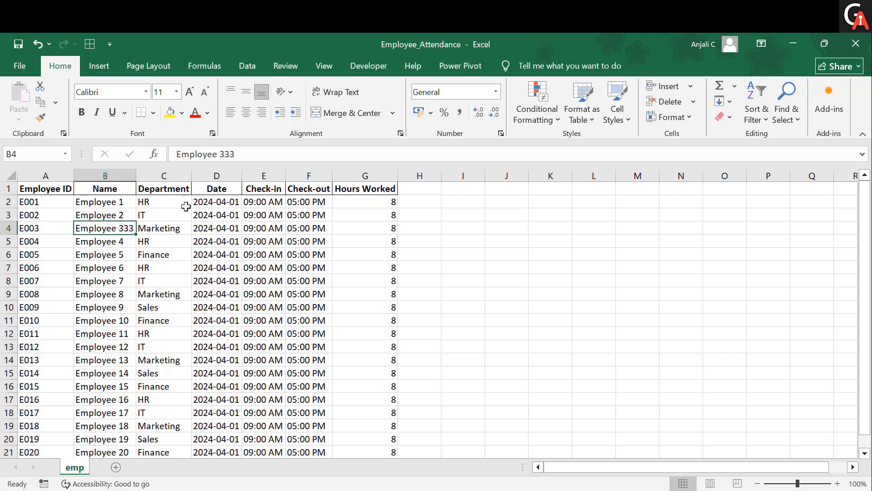
left_click(215, 241)
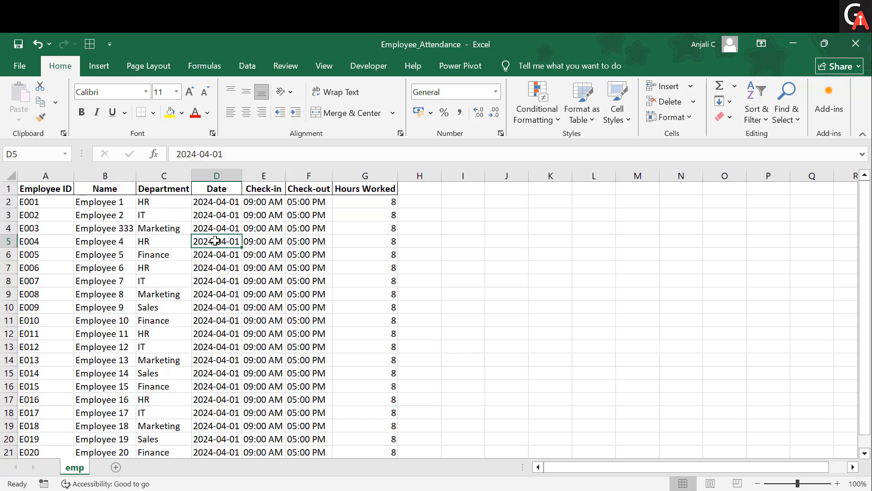
left_click(258, 286)
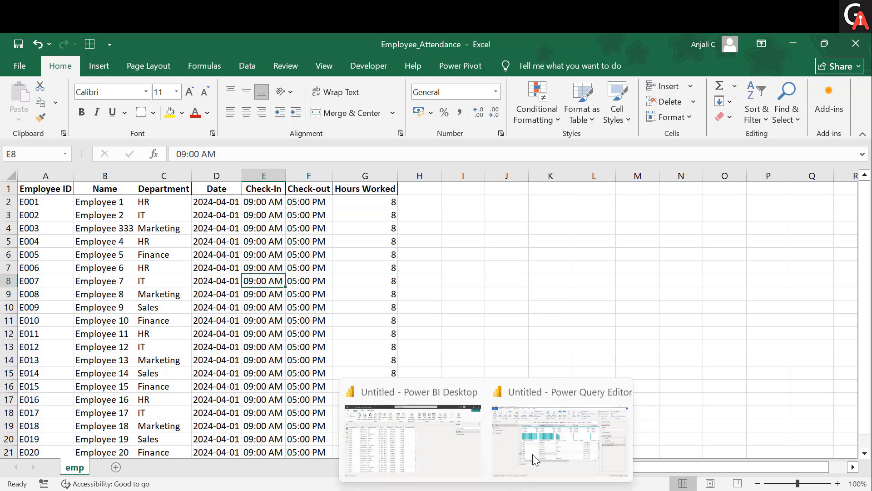
left_click(543, 438)
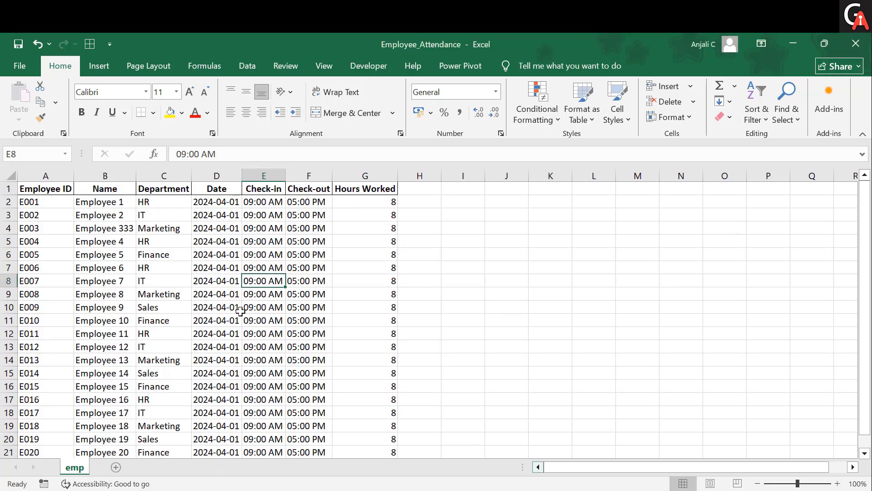
left_click(227, 334)
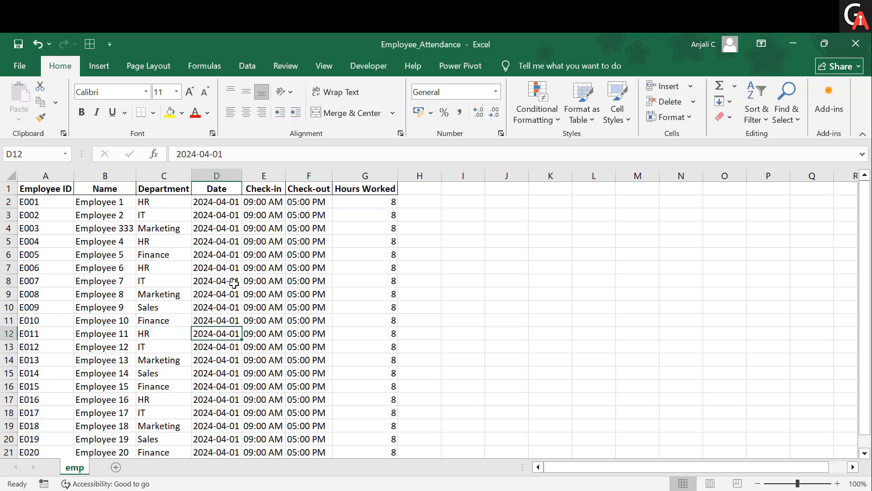
left_click(151, 265)
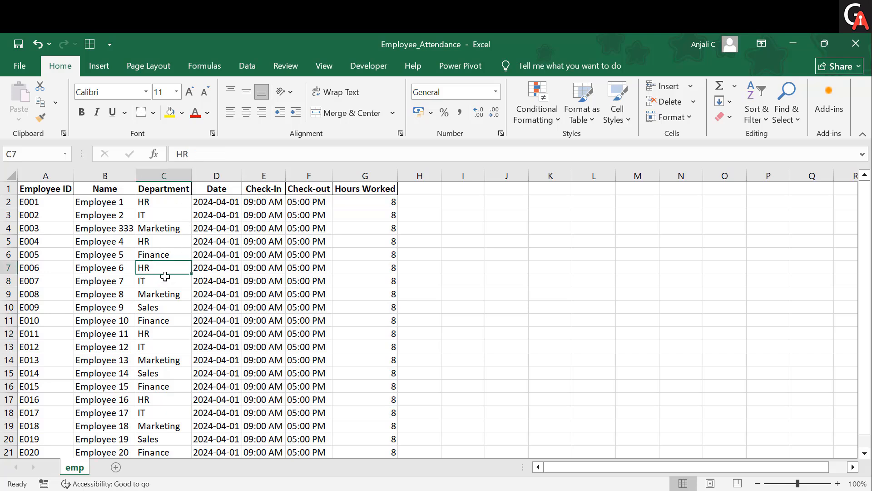
left_click(164, 277)
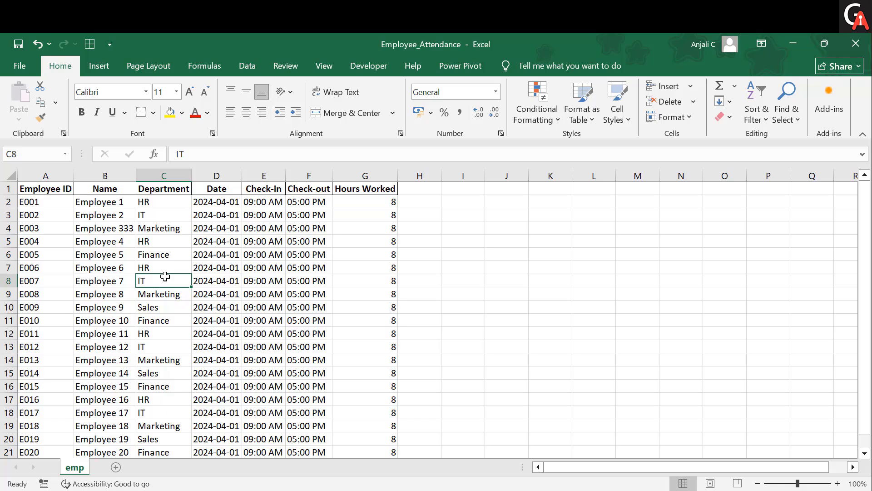
left_click(199, 267)
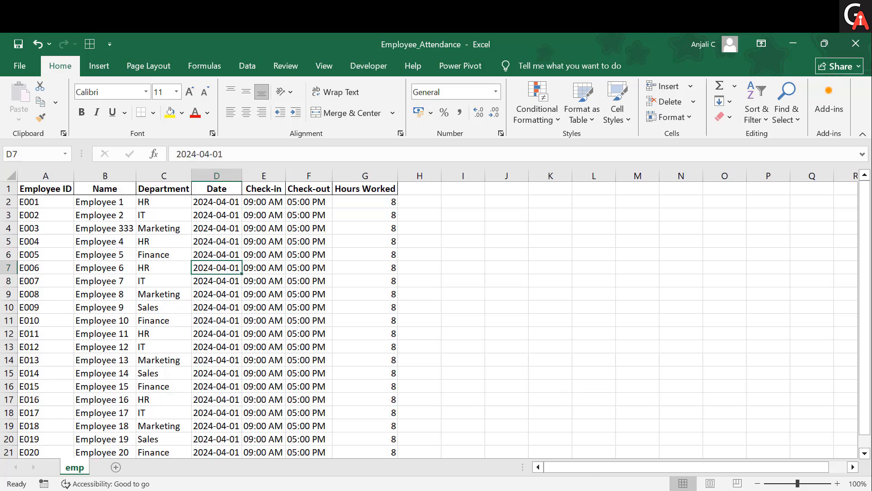
- Switch to Power Query Editor, refresh only the emp query's preview, and inspect the Name value in row 3
mouse_move(538, 467)
left_click(546, 449)
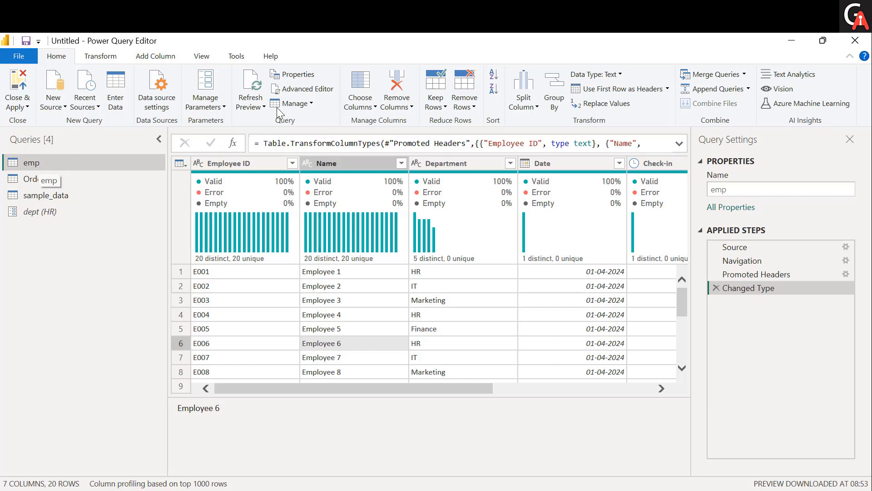
left_click(258, 108)
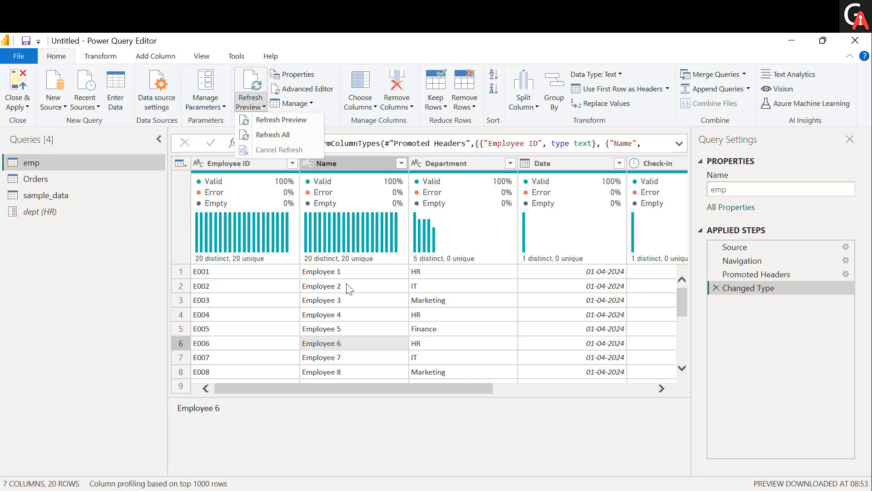
left_click(299, 125)
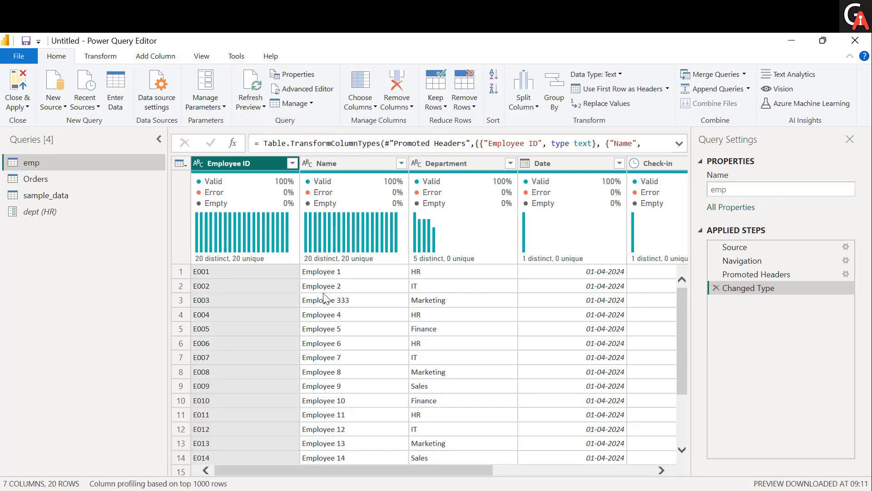
left_click(357, 302)
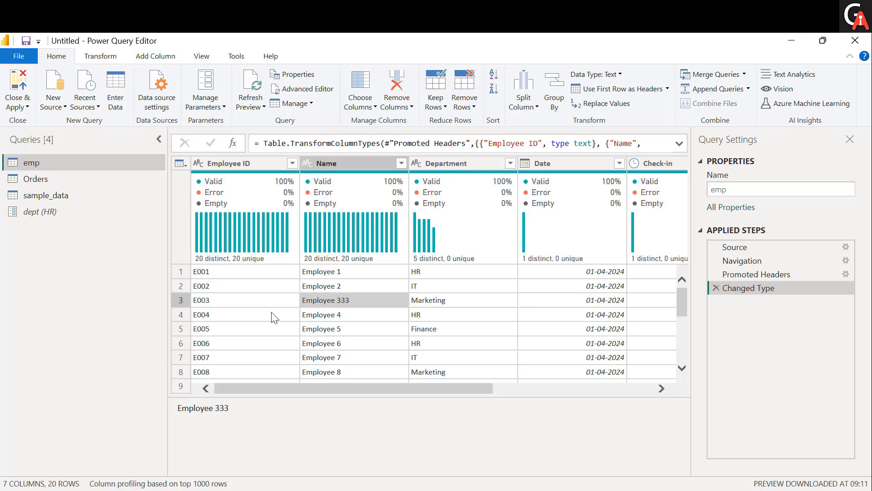
left_click(250, 105)
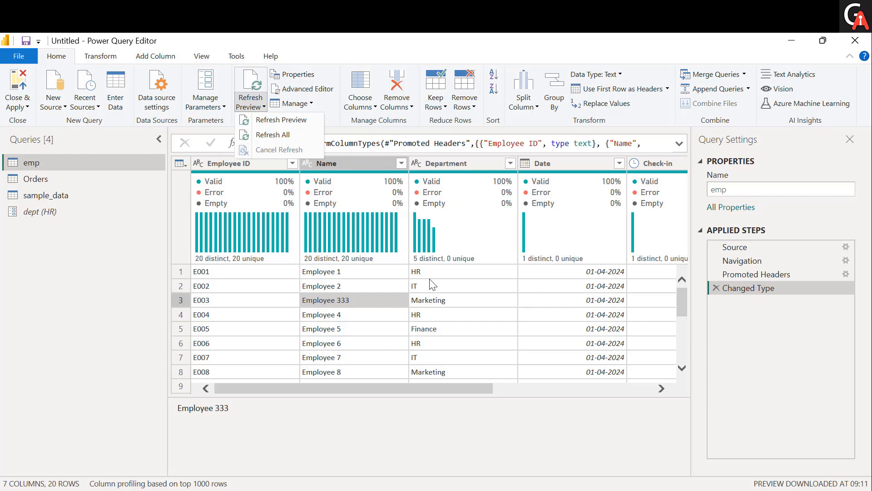
left_click(412, 334)
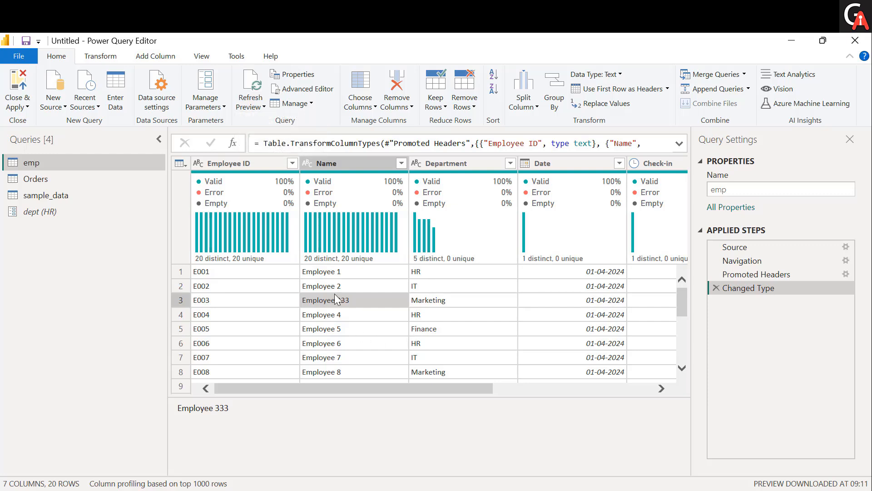
- Disable load to report in the emp query's properties, and apply the changes while closing the editor
left_click(312, 80)
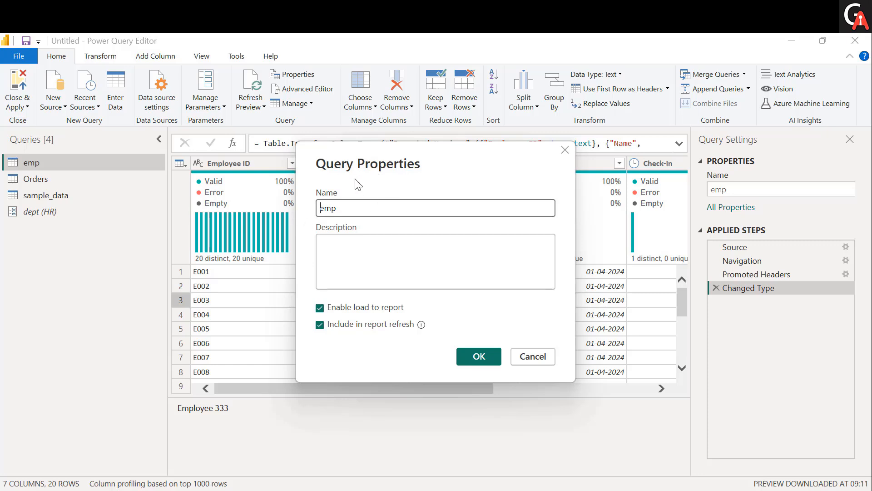
left_click(375, 209)
left_click(344, 263)
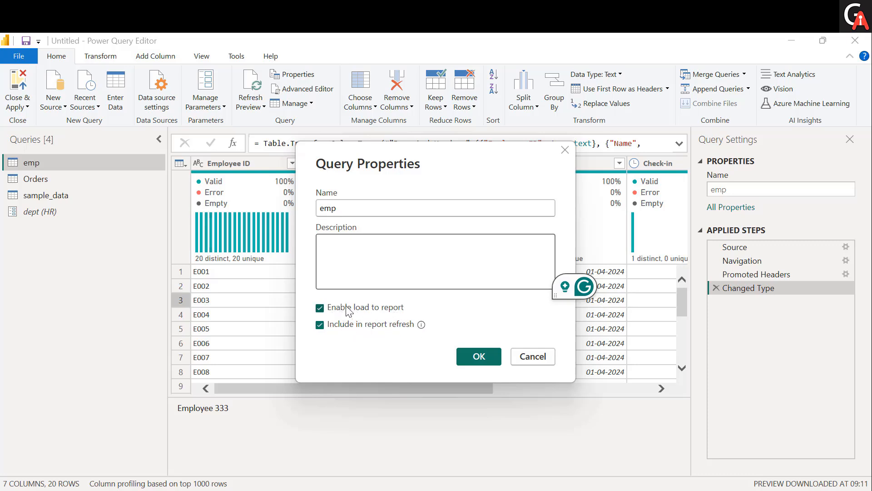
left_click(320, 309)
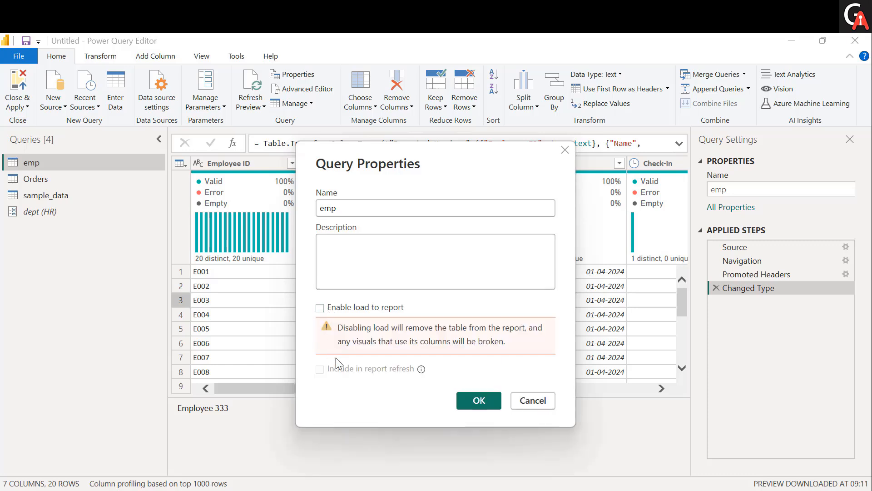
left_click(336, 206)
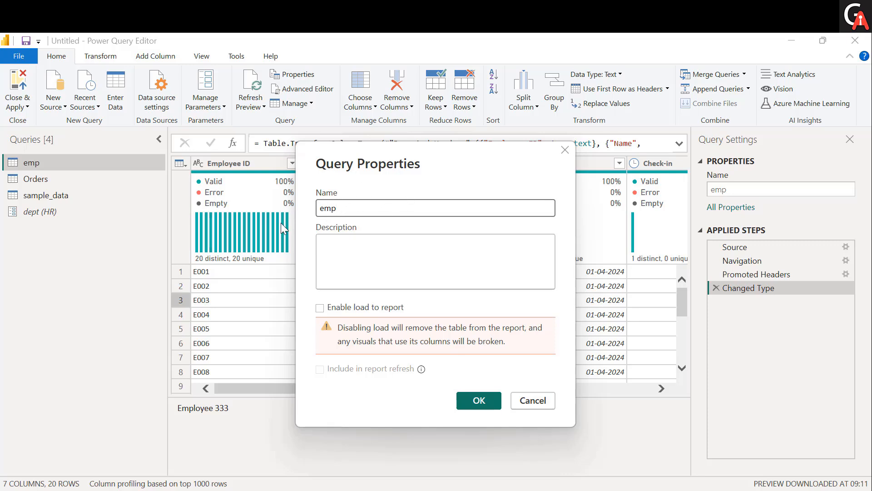
left_click(474, 404)
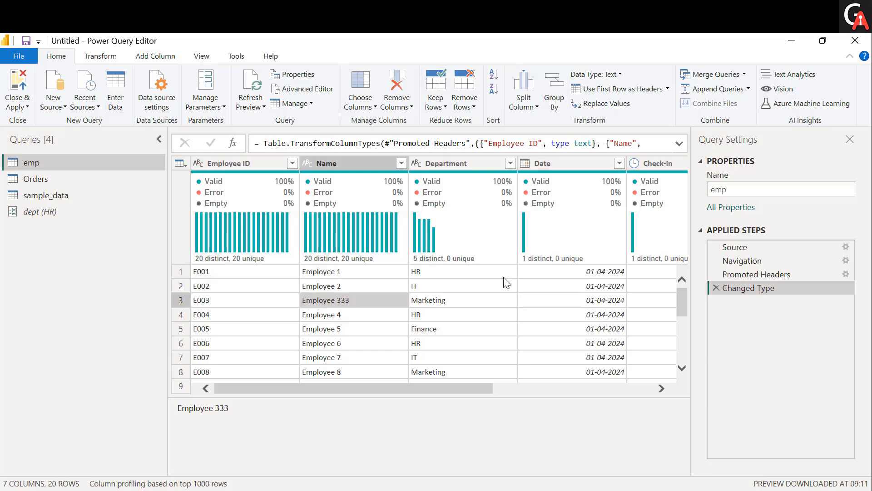
left_click(29, 106)
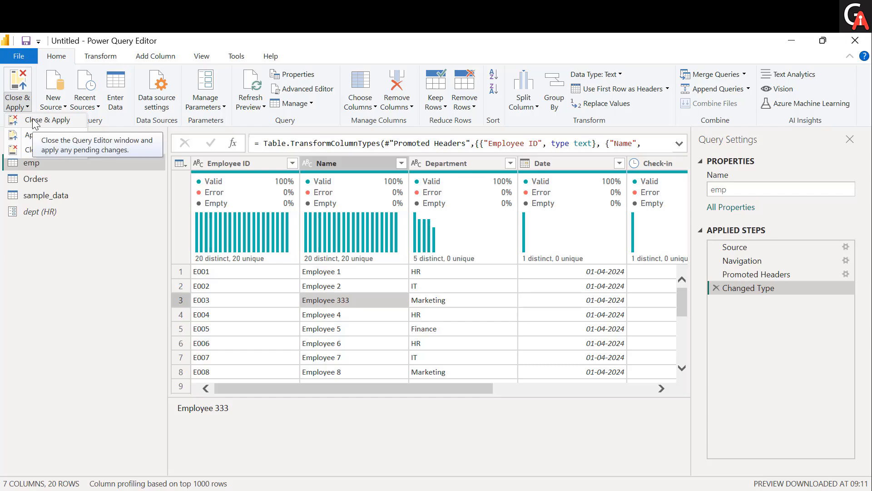
left_click(35, 121)
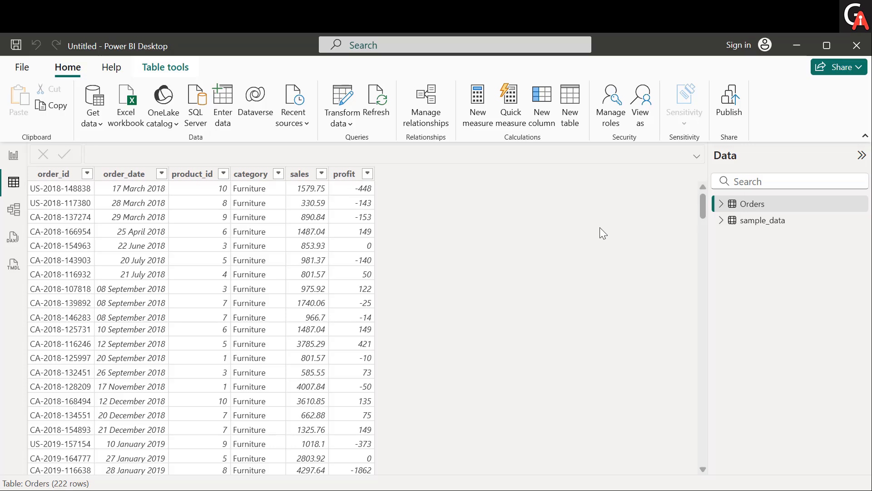
- Reopen the query editor, enable load for the emp query, and apply the changes while closing the editor
left_click(348, 90)
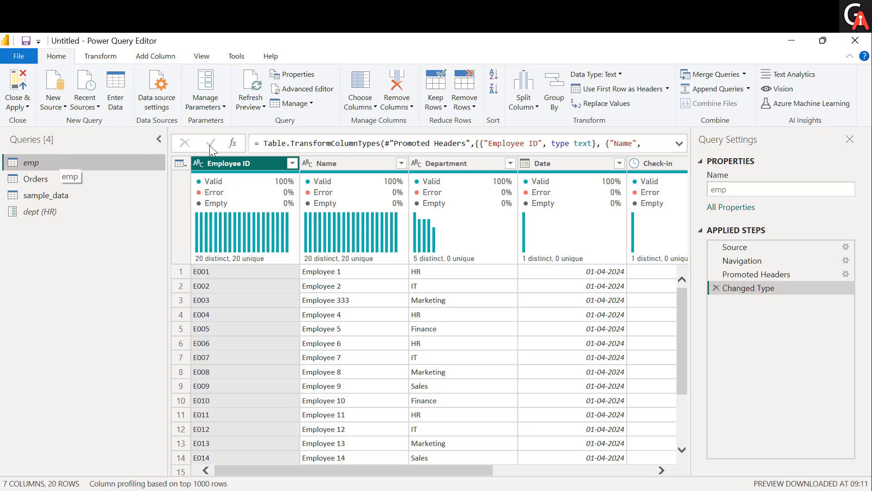
left_click(304, 76)
left_click(319, 308)
right_click(62, 159)
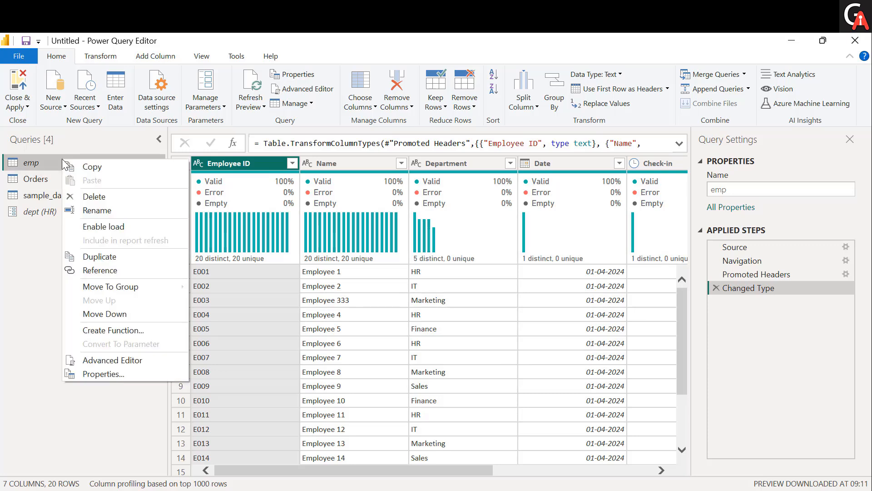
left_click(87, 223)
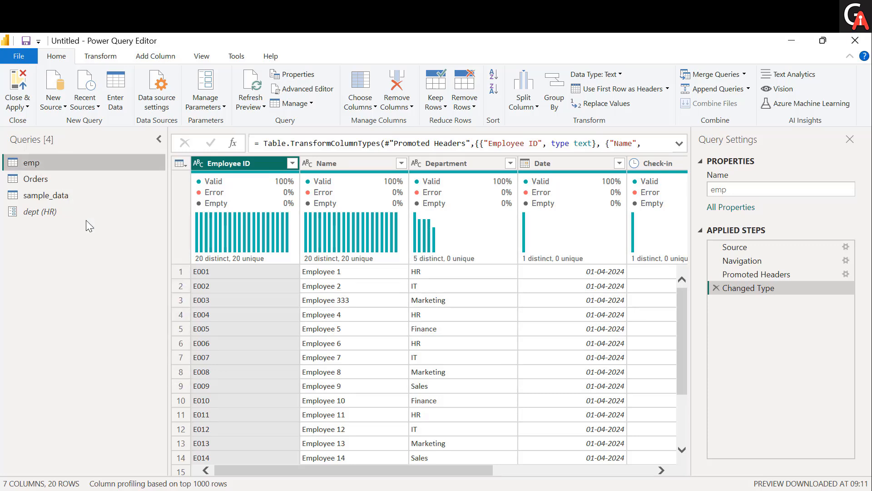
left_click(26, 108)
left_click(30, 119)
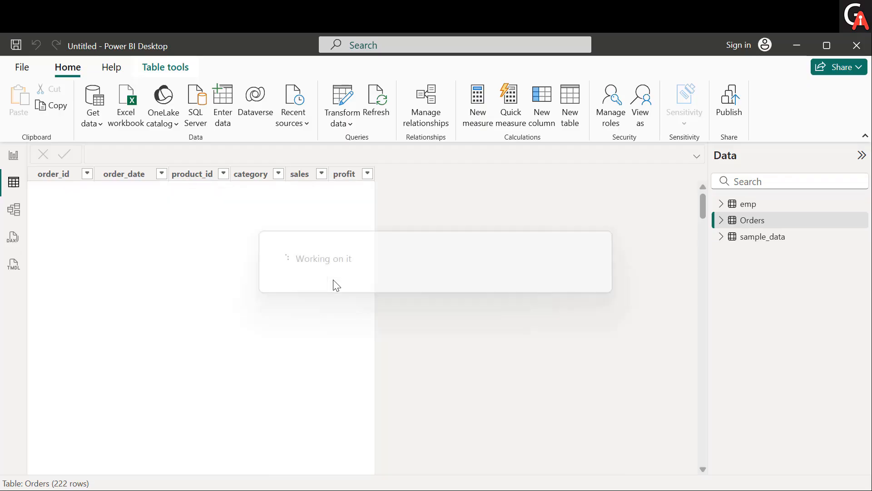
left_click(776, 219)
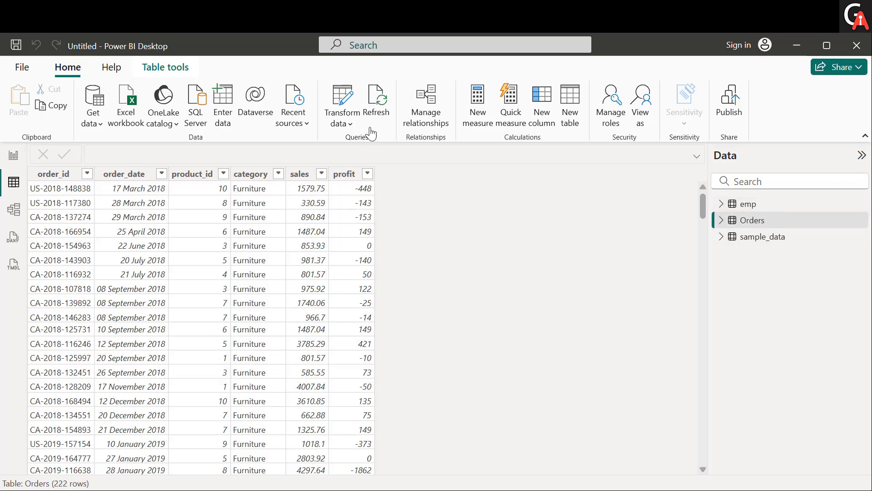
- Reopen the query editor and display the emp query's M code in the Advanced Editor
left_click(339, 93)
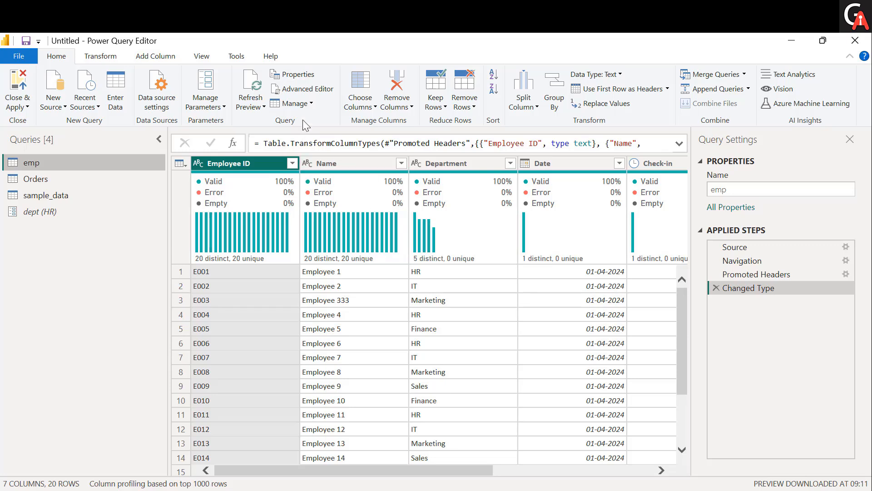
left_click(317, 95)
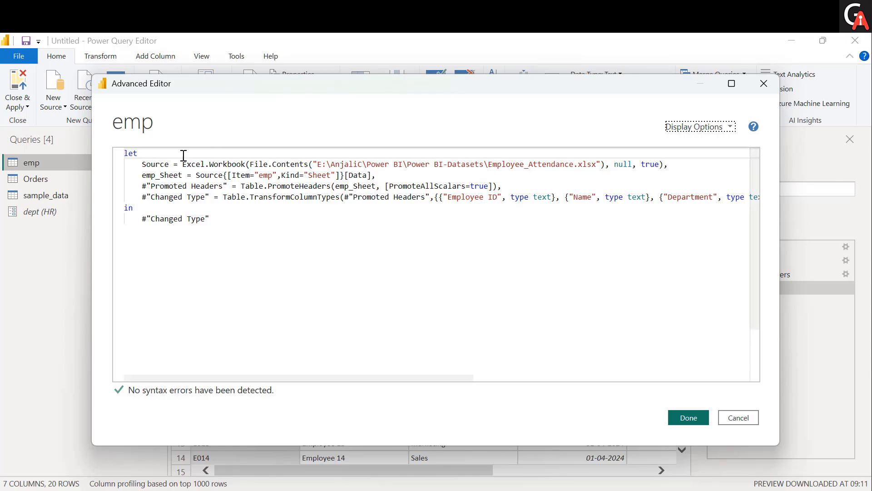
- Examine the emp query's M code from the let block's Source through Changed Type steps to the in expression, and close the Advanced Editor
left_click(145, 165)
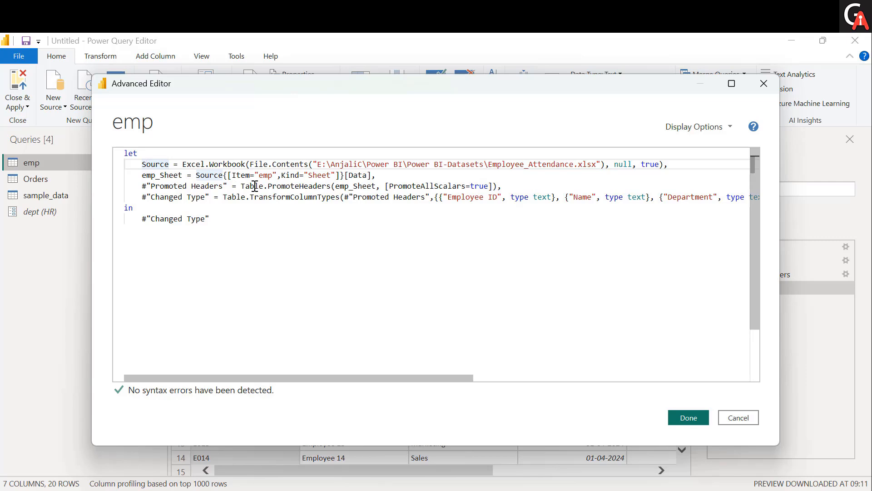
mouse_move(255, 187)
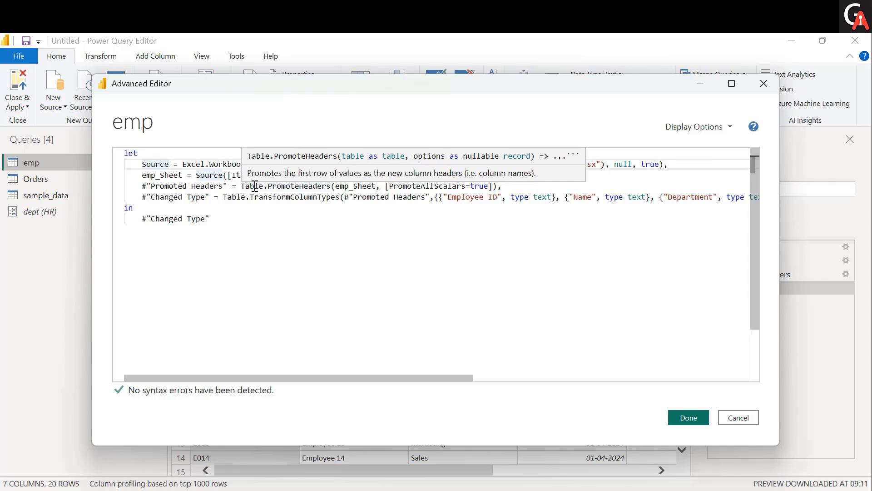
left_click(140, 153)
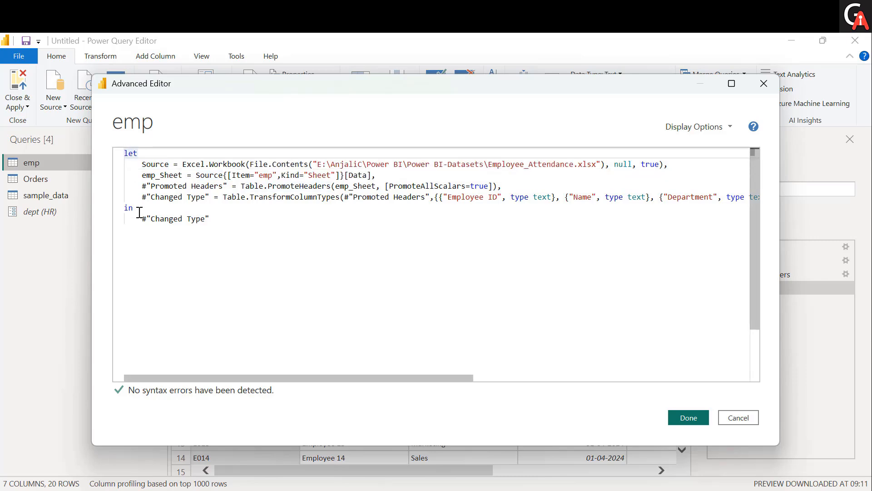
left_click(140, 213)
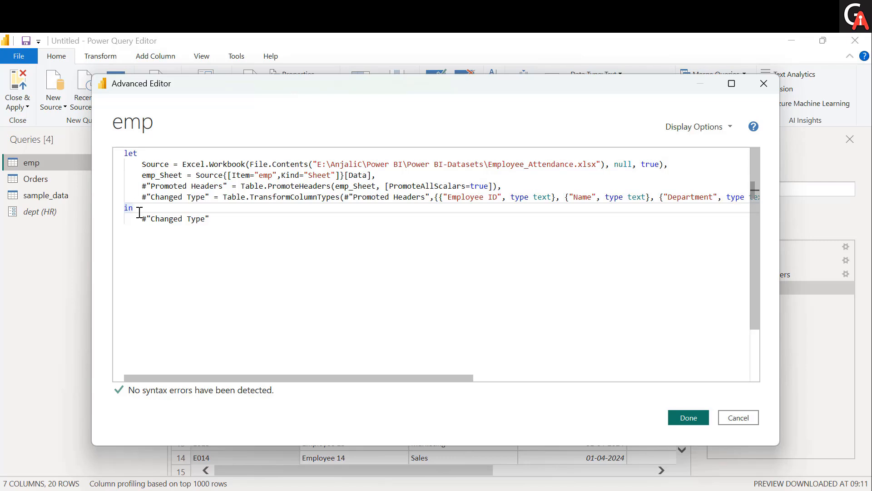
left_click(144, 166)
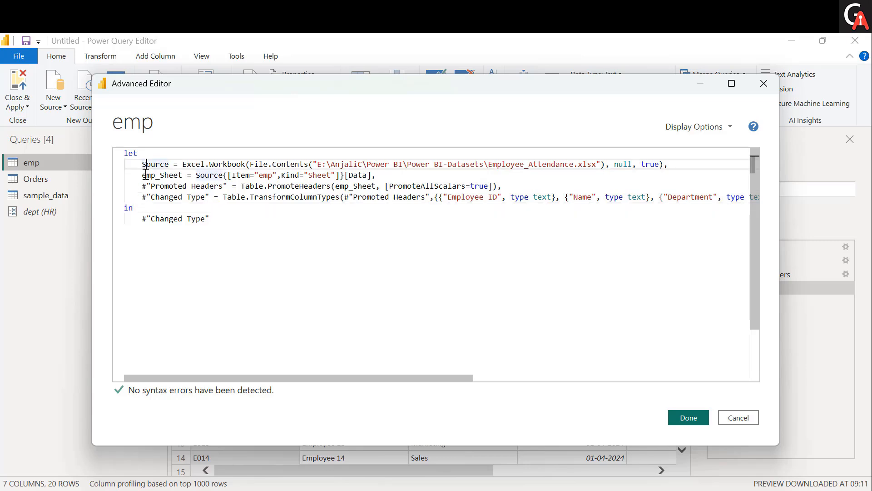
left_click(145, 175)
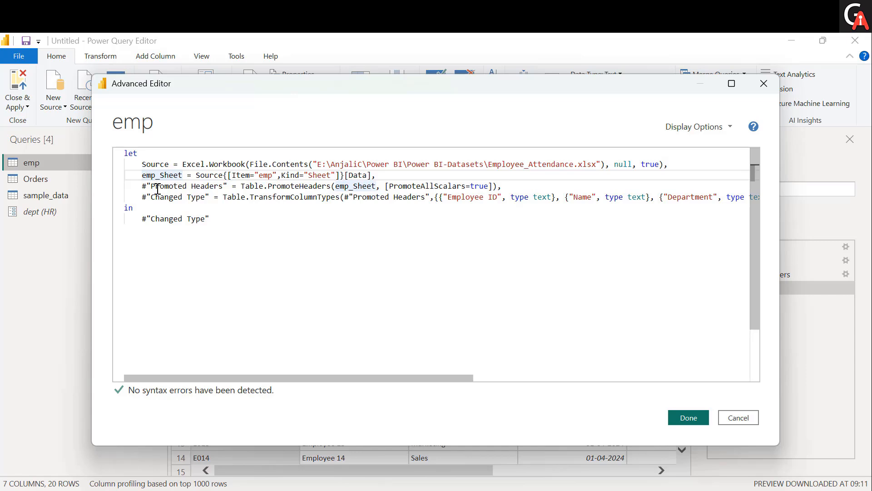
left_click(154, 186)
left_click(173, 196)
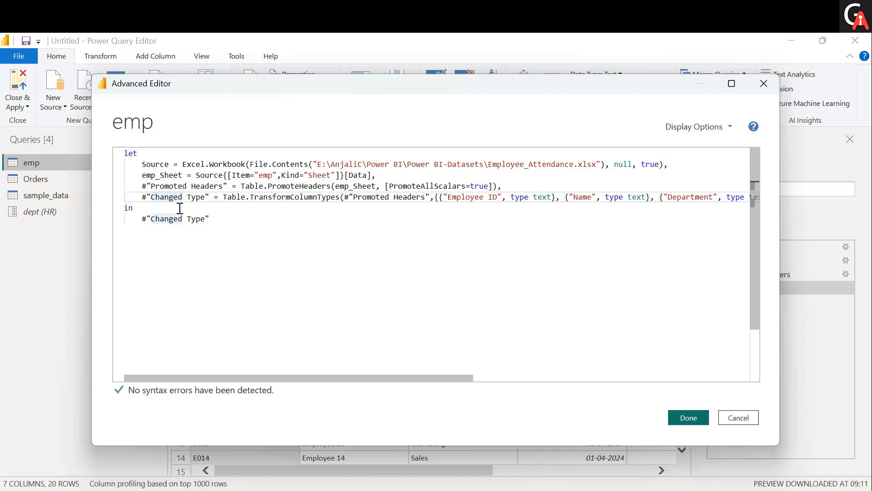
left_click(225, 221)
left_click(141, 198)
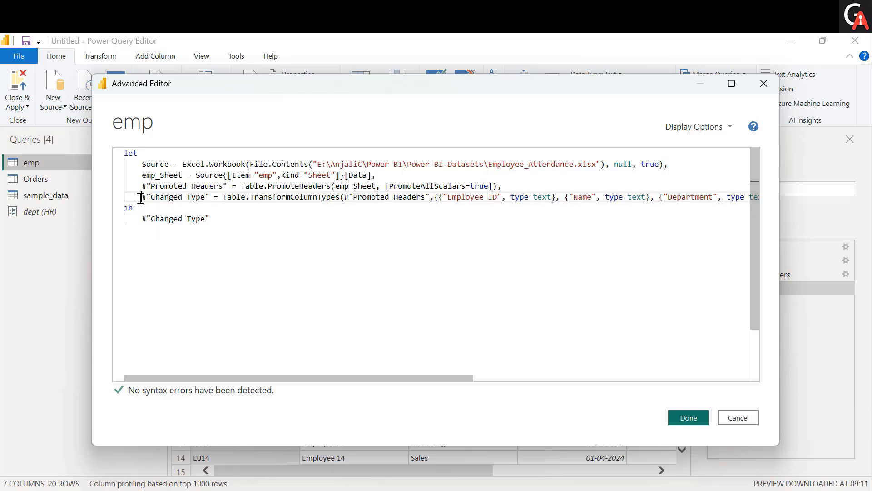
left_click(144, 219)
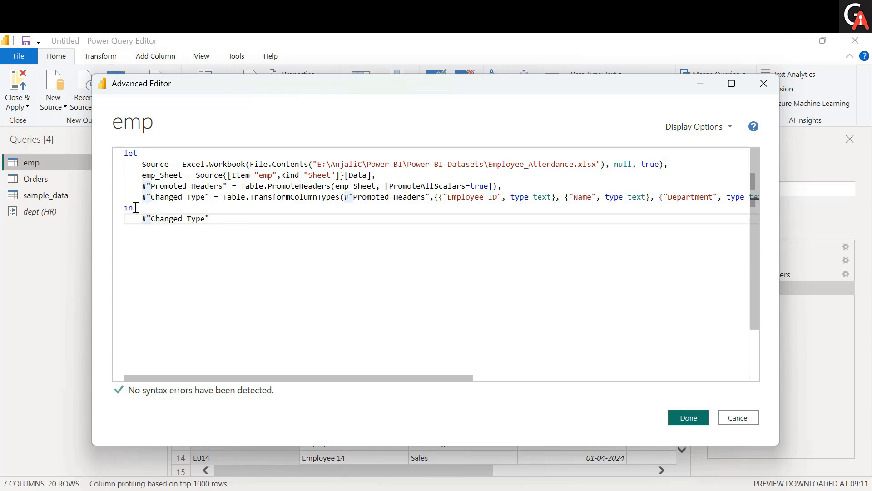
left_click(687, 417)
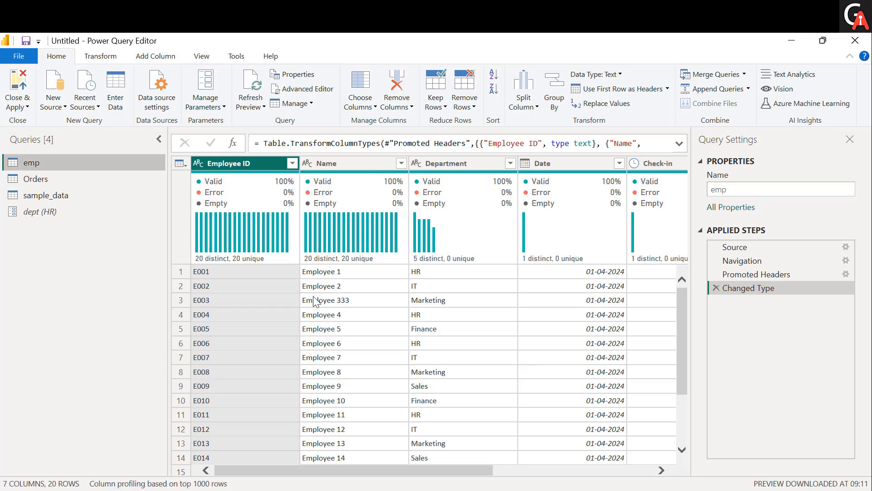